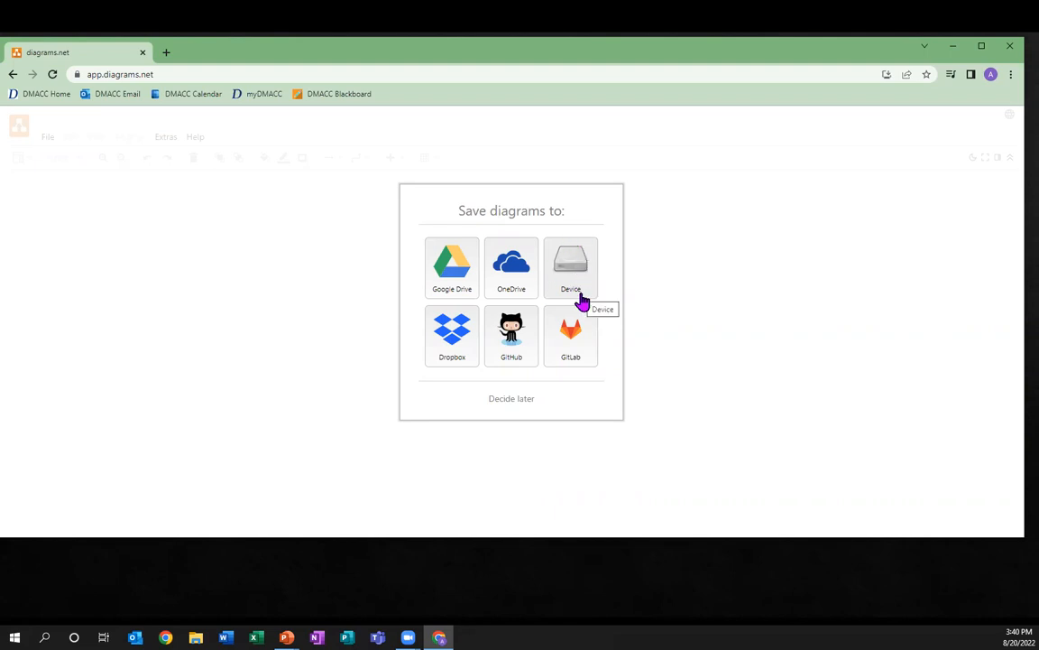
Step: Create a new diagram stored on the device from the basic Flowchart template and save it as "test"
{"action": "left_click", "coordinate": [579, 285]}
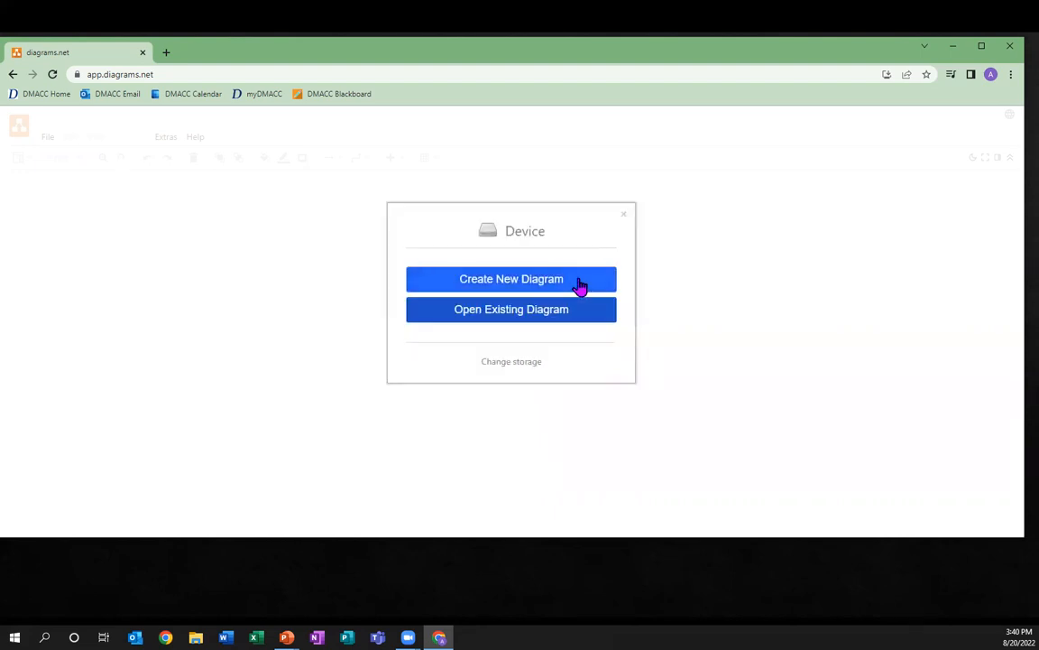
{"action": "left_click", "coordinate": [500, 280]}
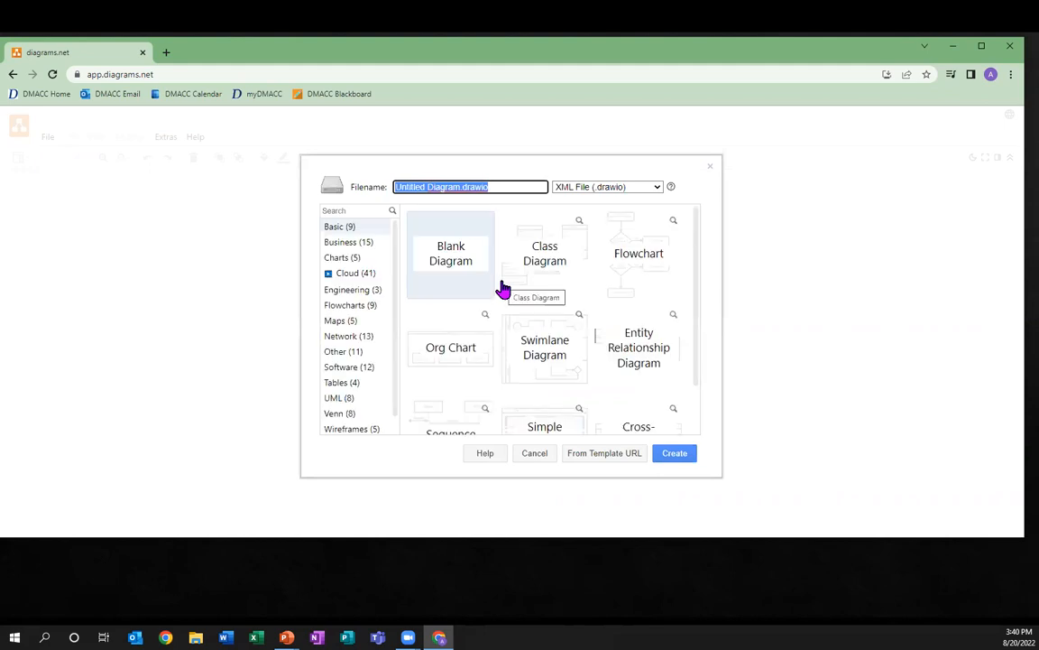
{"action": "left_click", "coordinate": [625, 271]}
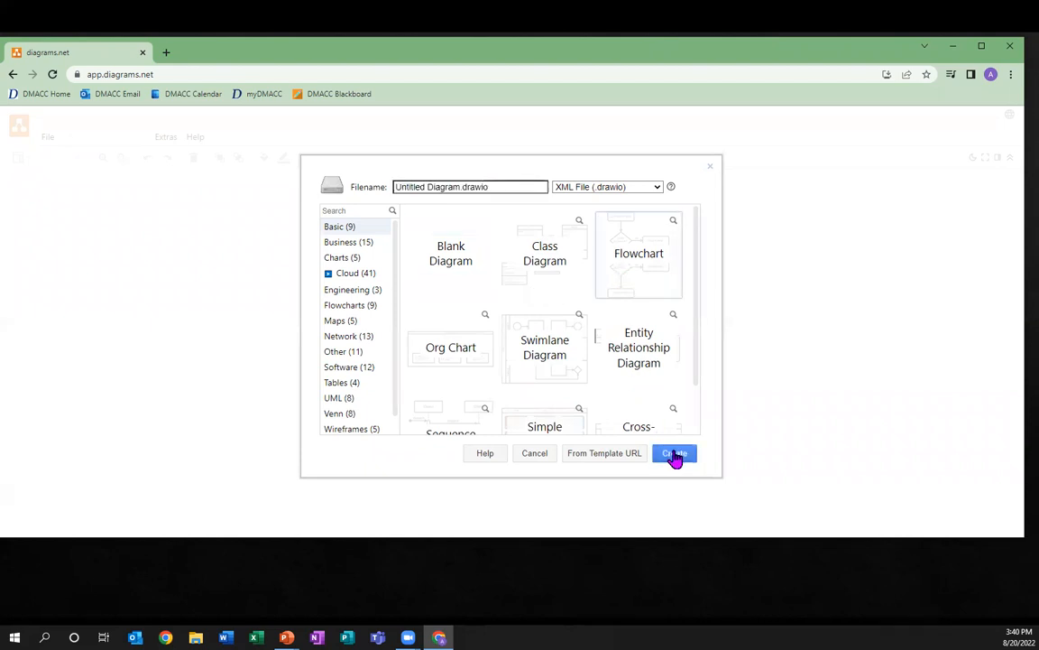
{"action": "left_click", "coordinate": [675, 460]}
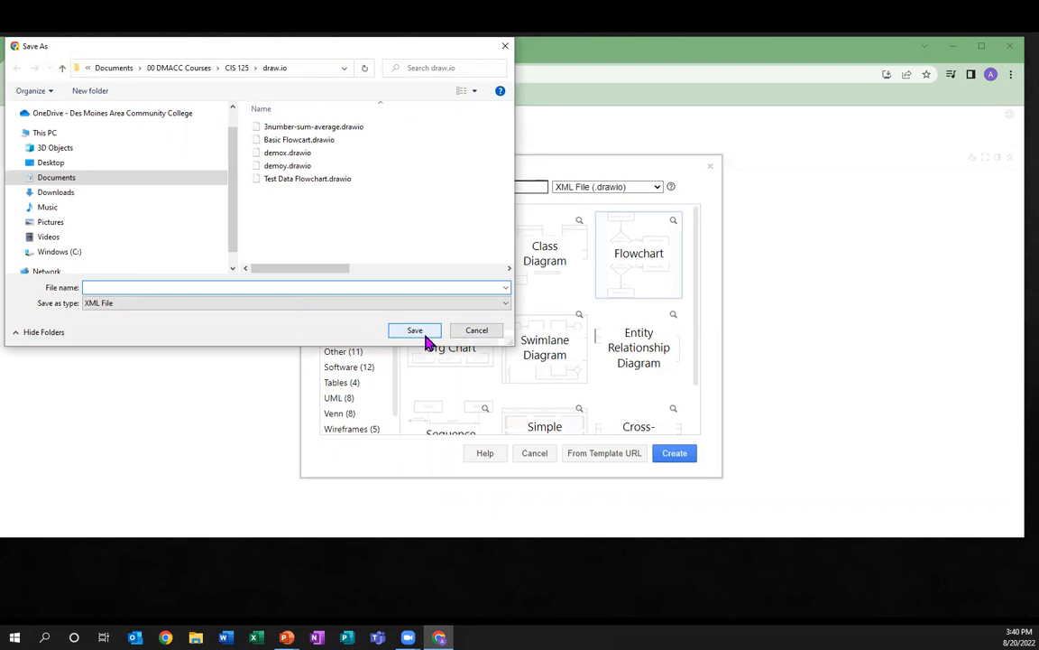
{"action": "type", "text": "test"}
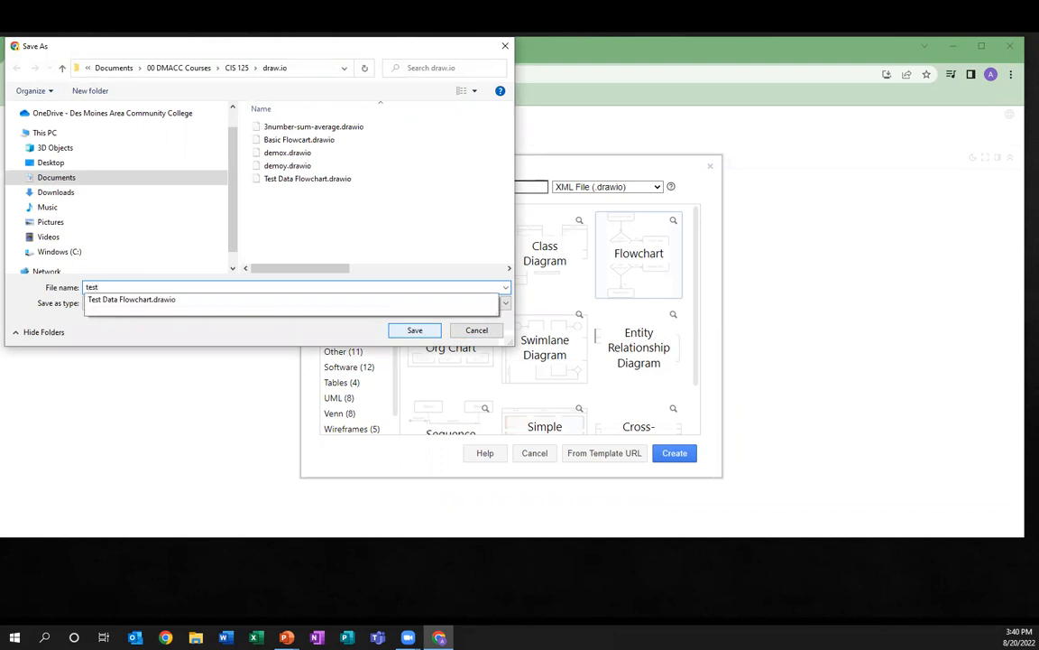
{"action": "left_click", "coordinate": [415, 331]}
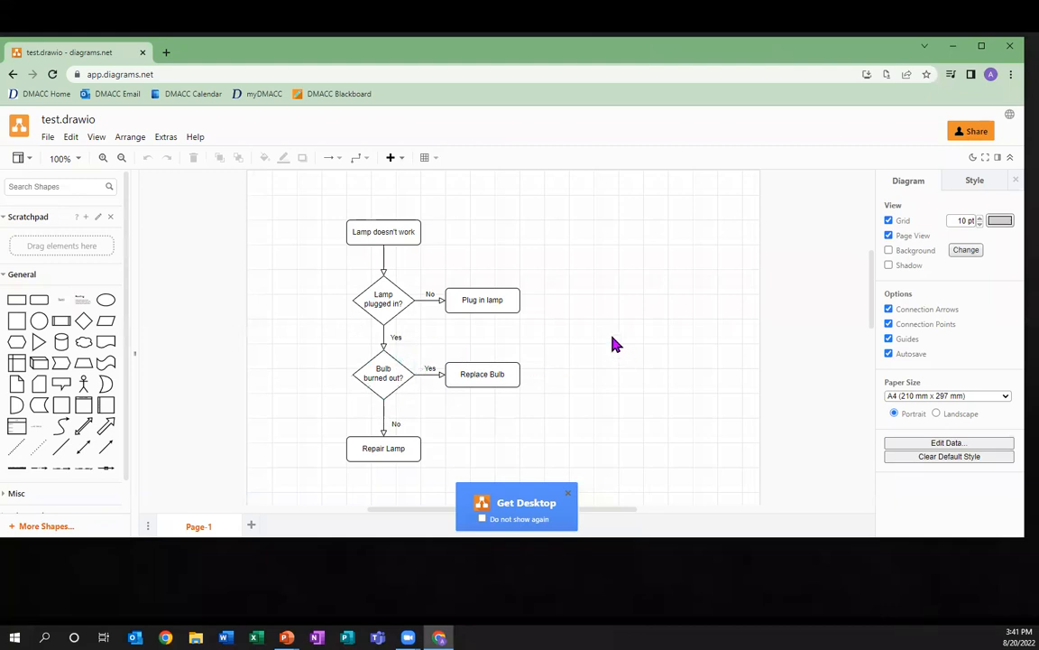
Step: Create a new blank diagram saved as "demodraw" and dismiss the desktop app offer
{"action": "left_click", "coordinate": [48, 137]}
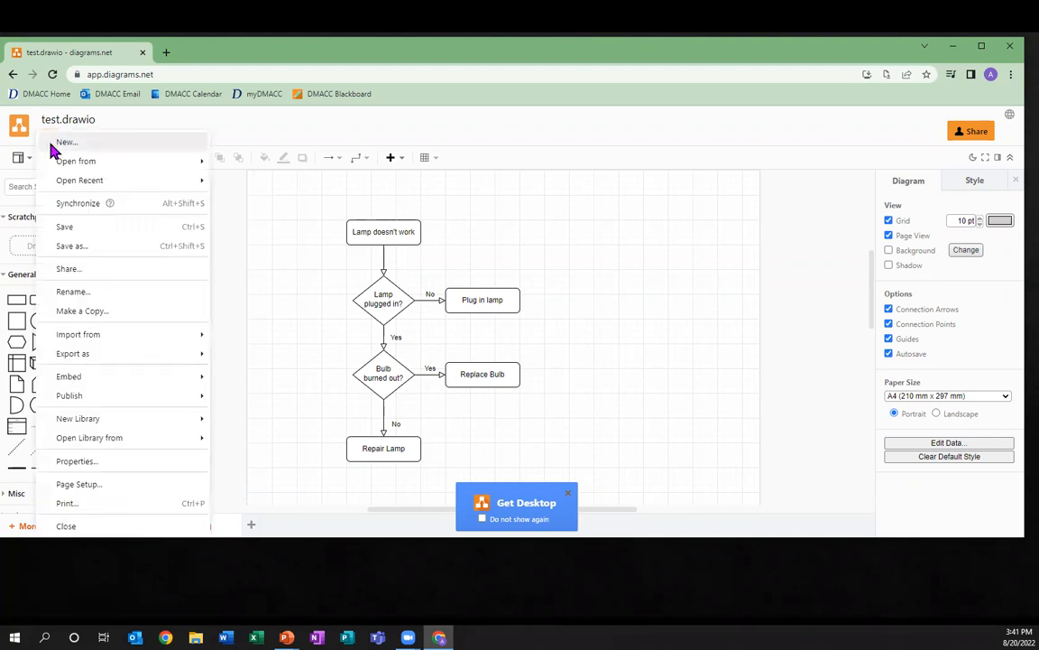
{"action": "left_click", "coordinate": [54, 143]}
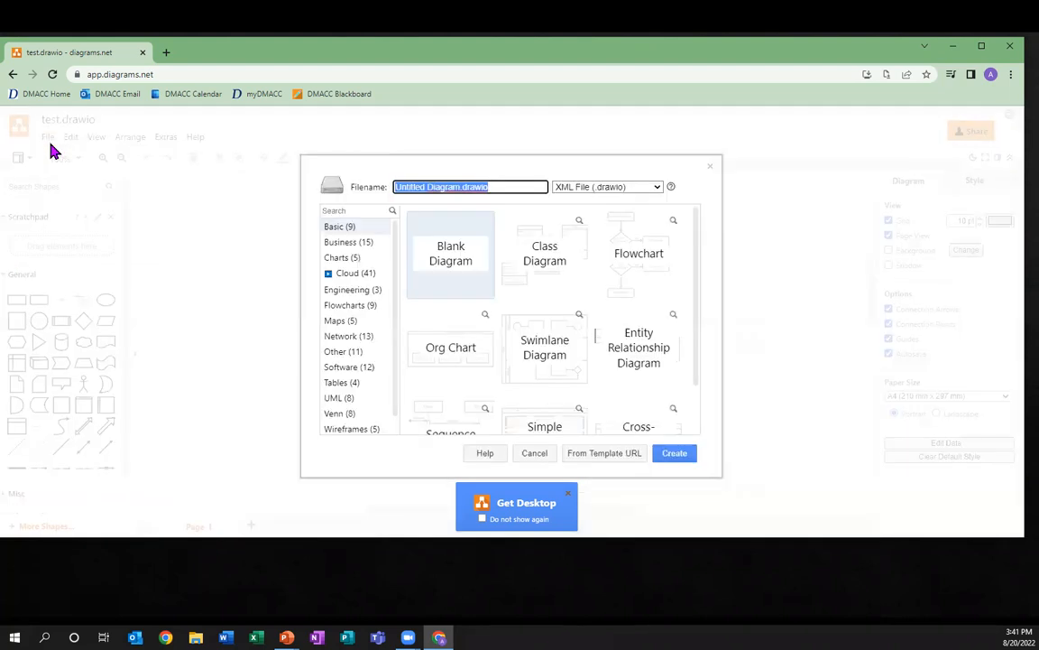
{"action": "left_click", "coordinate": [466, 262]}
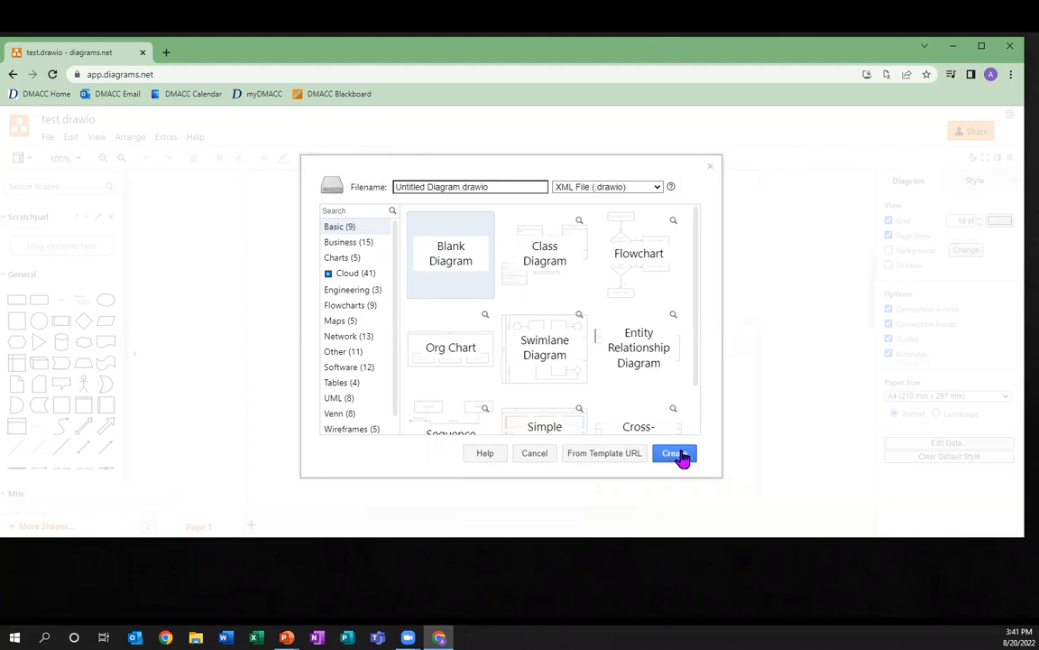
{"action": "left_click", "coordinate": [676, 456]}
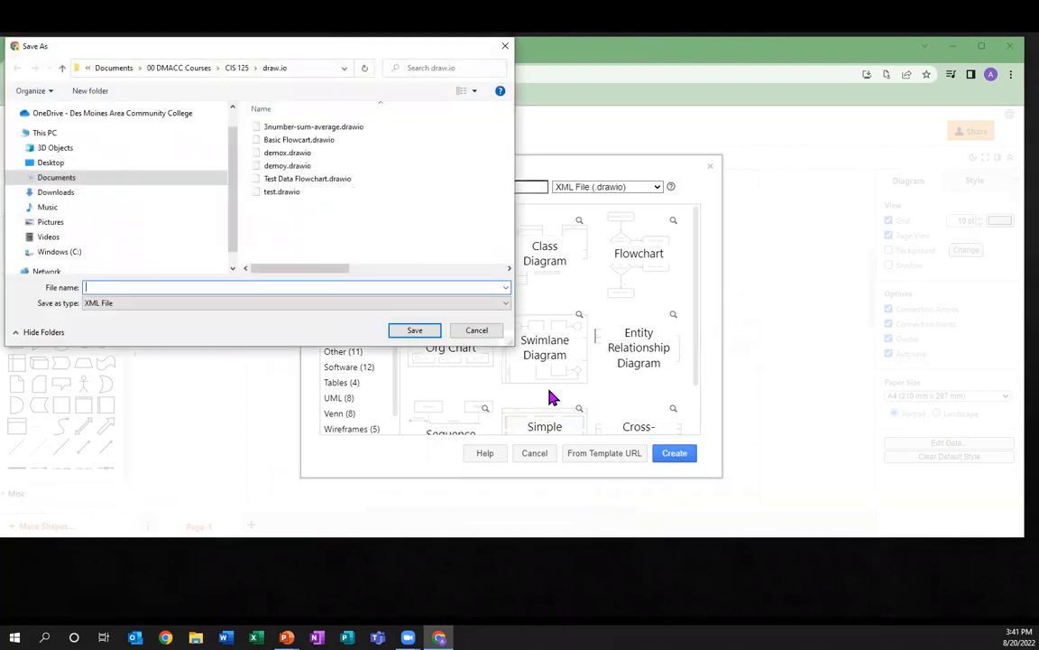
{"action": "type", "text": "de"}
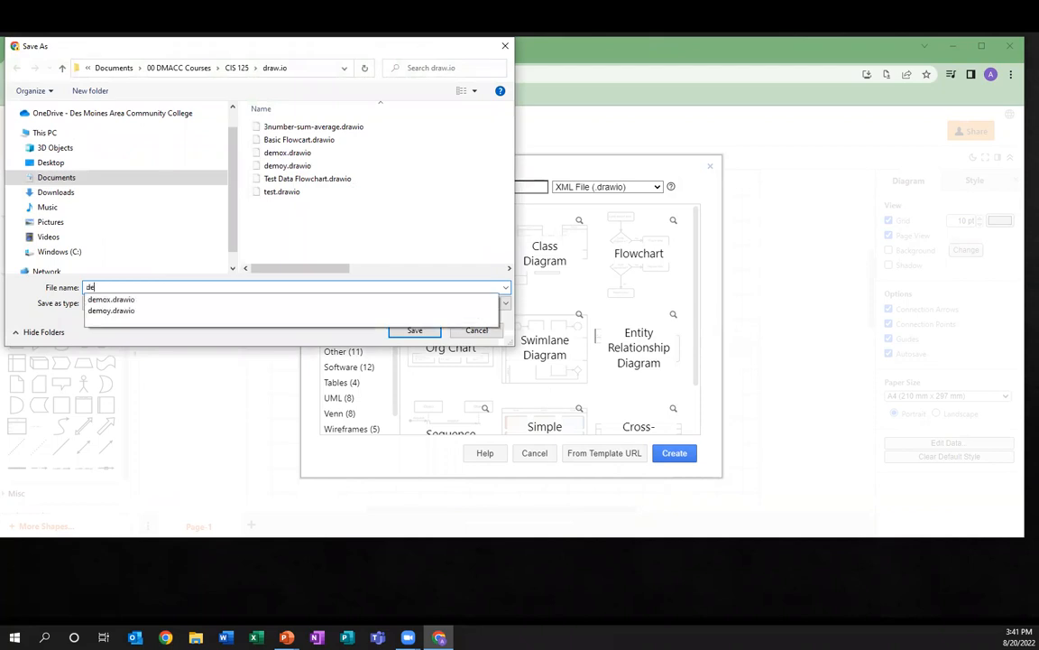
{"action": "type", "text": "modraw"}
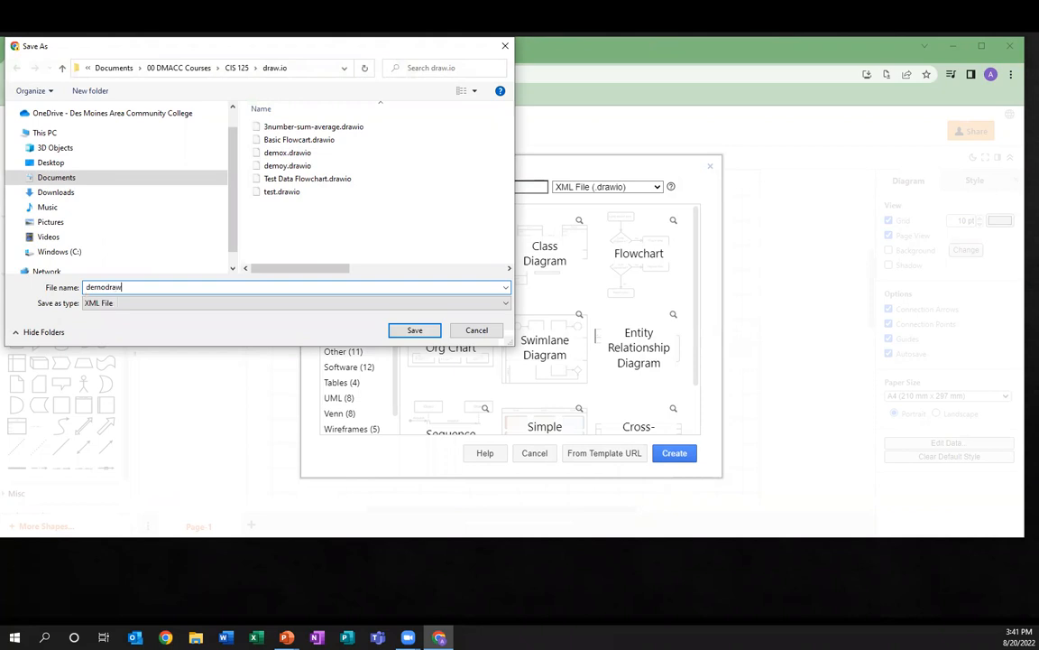
{"action": "left_click", "coordinate": [428, 333]}
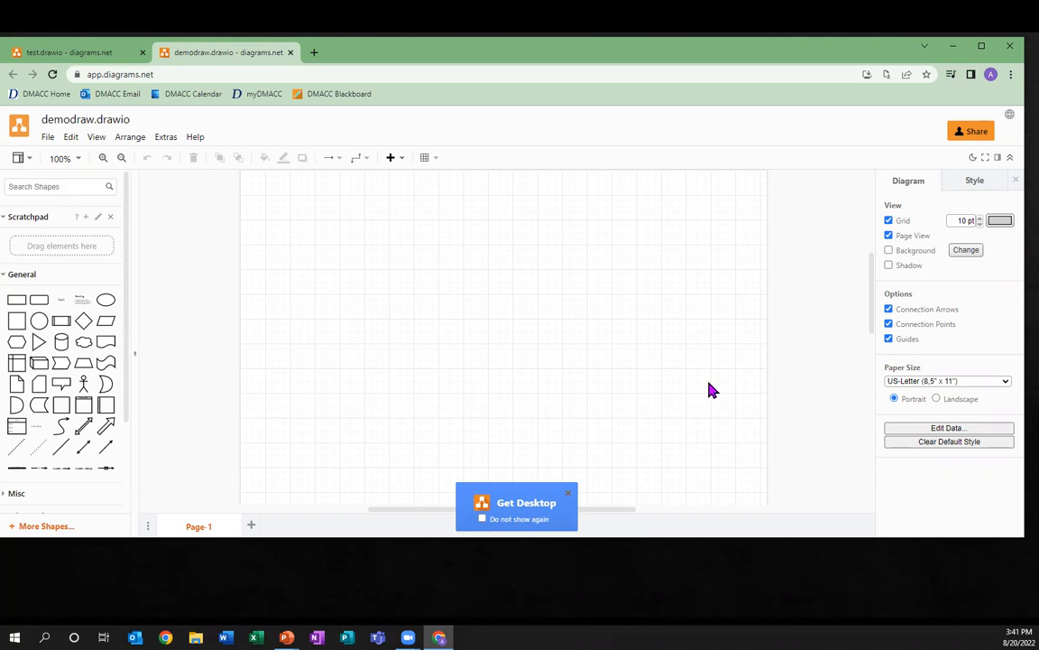
{"action": "left_click", "coordinate": [568, 493]}
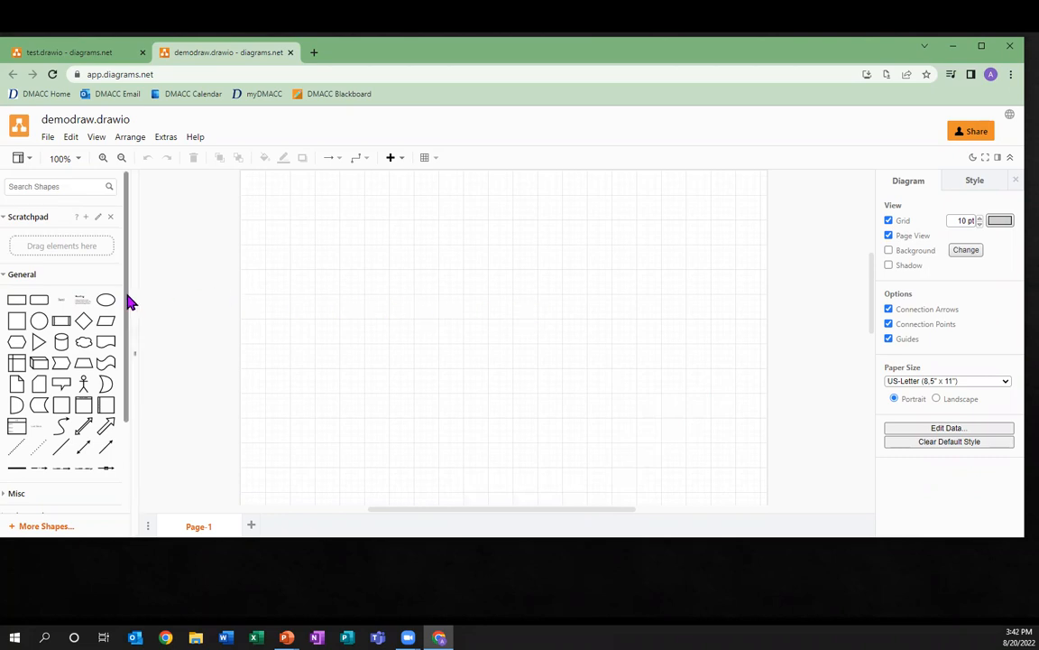
Step: Expand the Flowchart shape library and preview its Decision, Data and Process shapes
{"action": "left_click_drag", "start_coordinate": [127, 281], "coordinate": [131, 248]}
{"action": "left_click_drag", "start_coordinate": [127, 268], "coordinate": [127, 406]}
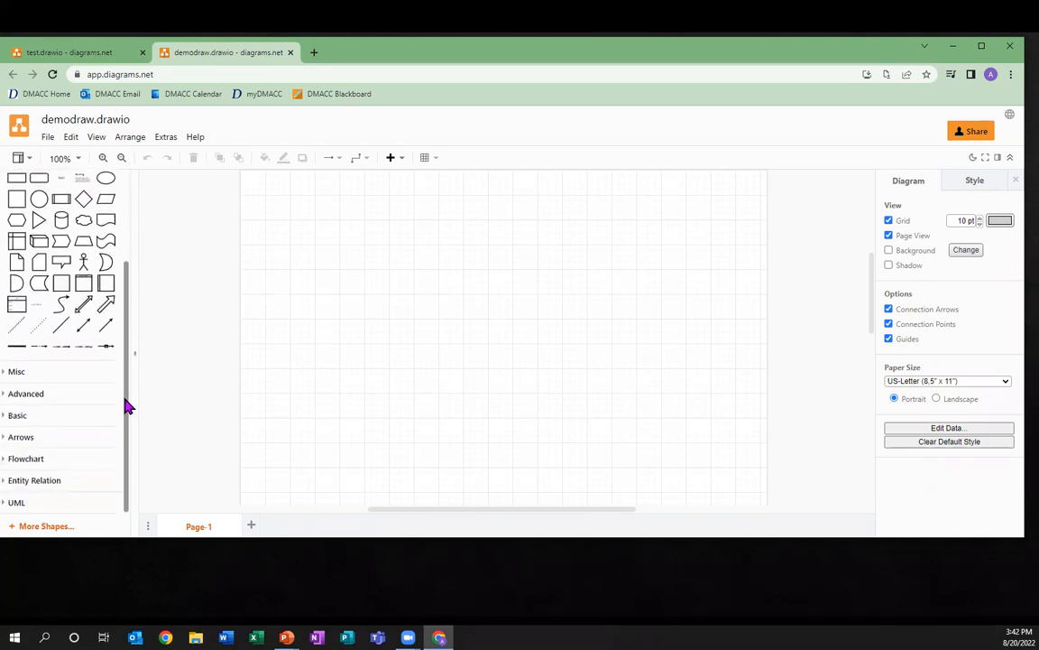
{"action": "left_click", "coordinate": [7, 462]}
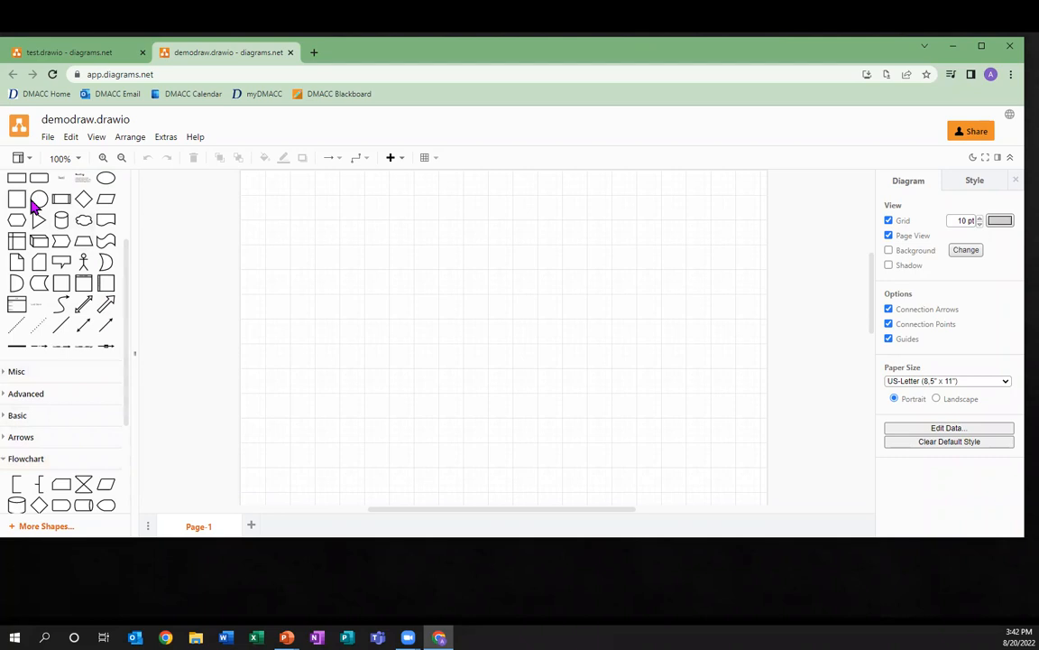
{"action": "mouse_move", "coordinate": [25, 200]}
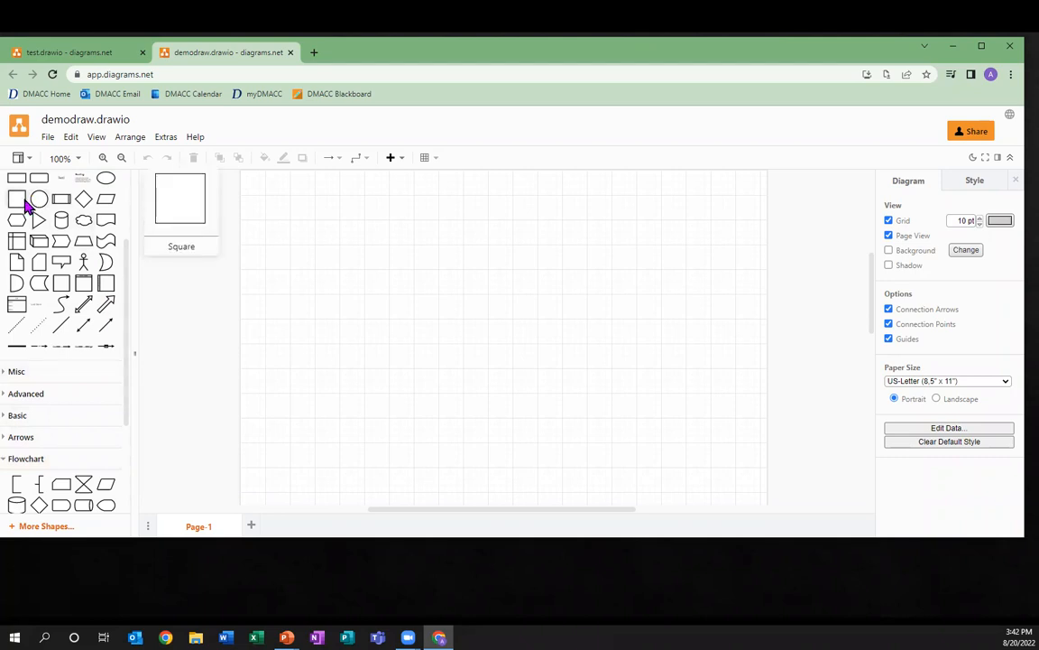
{"action": "left_click_drag", "start_coordinate": [127, 264], "coordinate": [127, 389]}
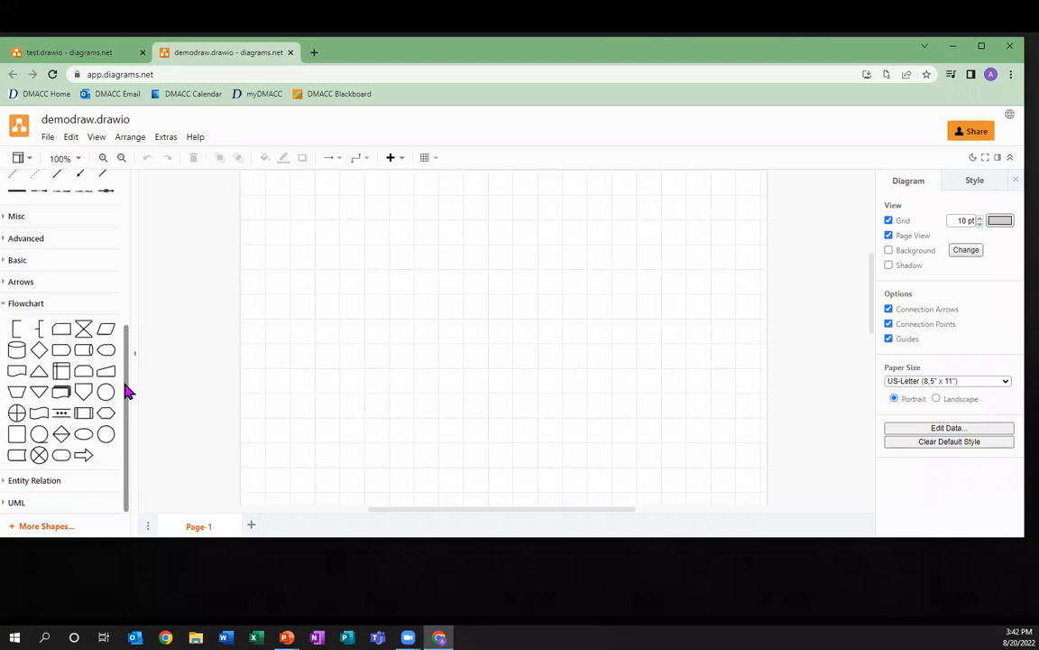
{"action": "mouse_move", "coordinate": [40, 353]}
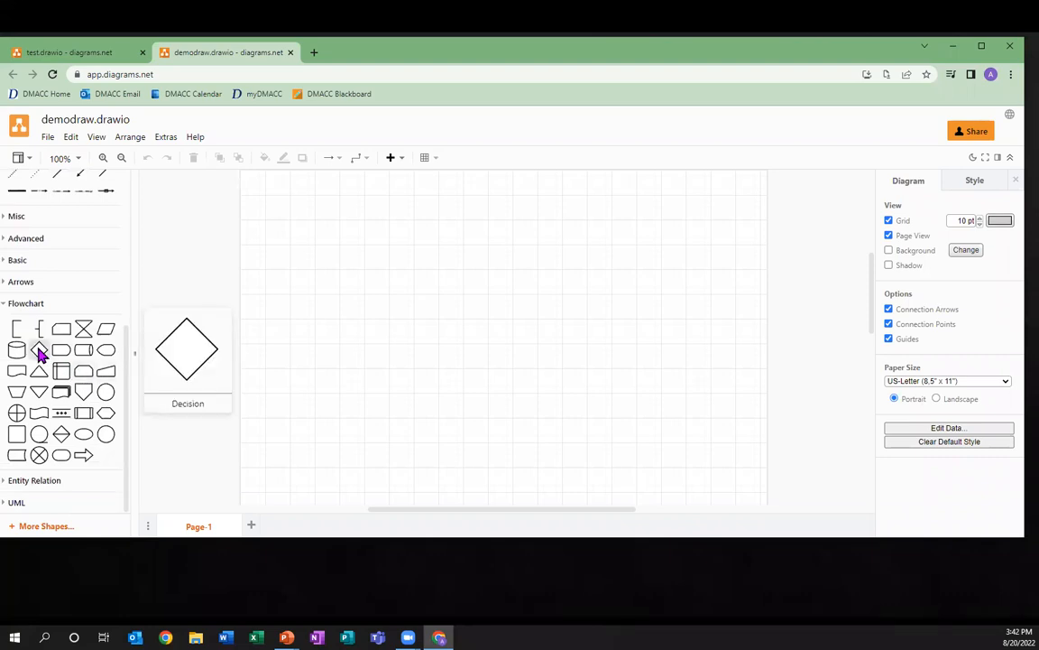
{"action": "mouse_move", "coordinate": [106, 333]}
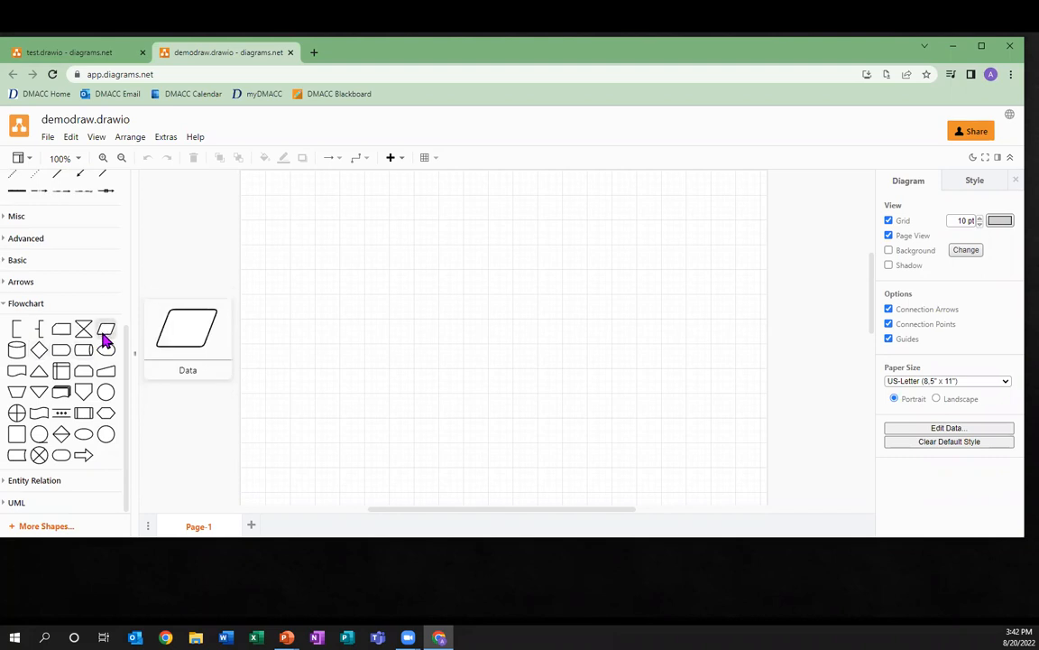
{"action": "mouse_move", "coordinate": [40, 425]}
{"action": "mouse_move", "coordinate": [17, 438]}
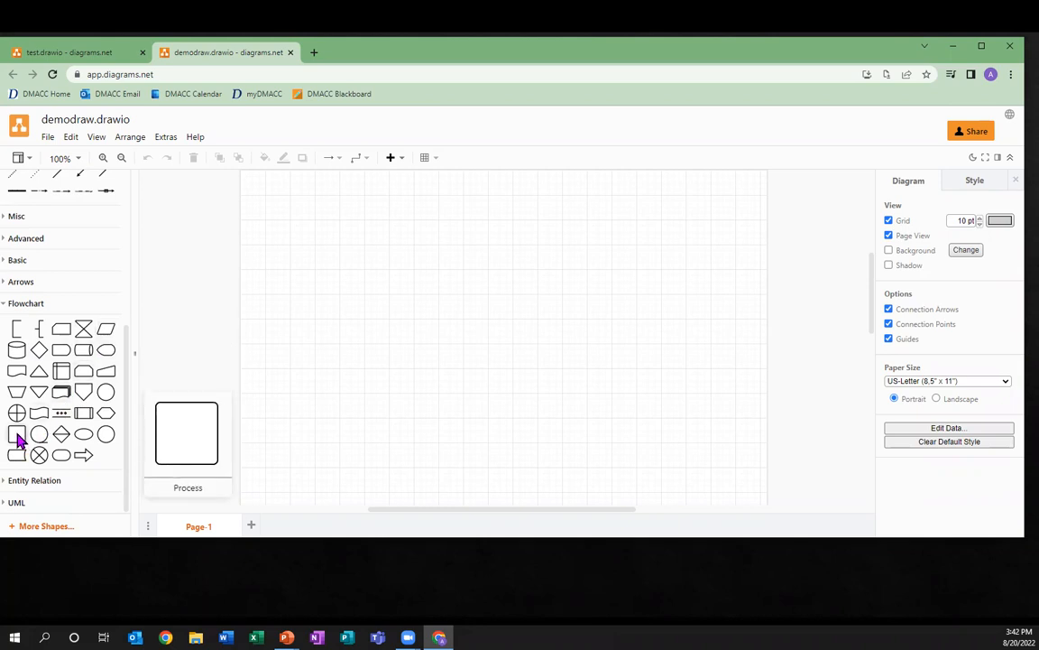
Step: Place a flowchart Start ellipse centred near the top of the page and label it "start"
{"action": "mouse_move", "coordinate": [83, 438]}
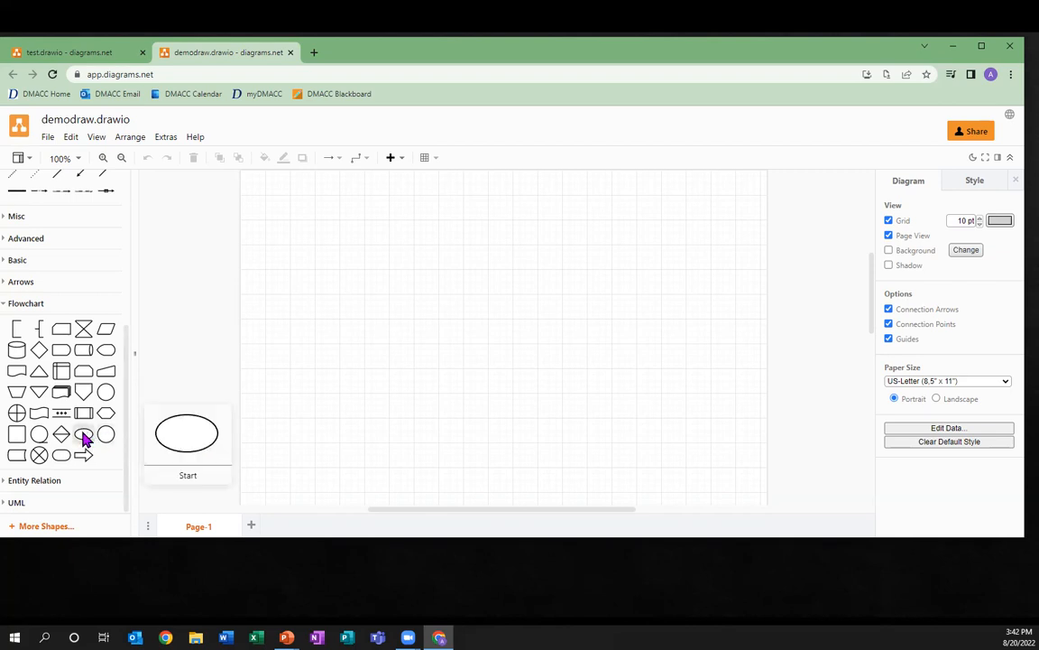
{"action": "left_click_drag", "start_coordinate": [83, 434], "coordinate": [471, 197]}
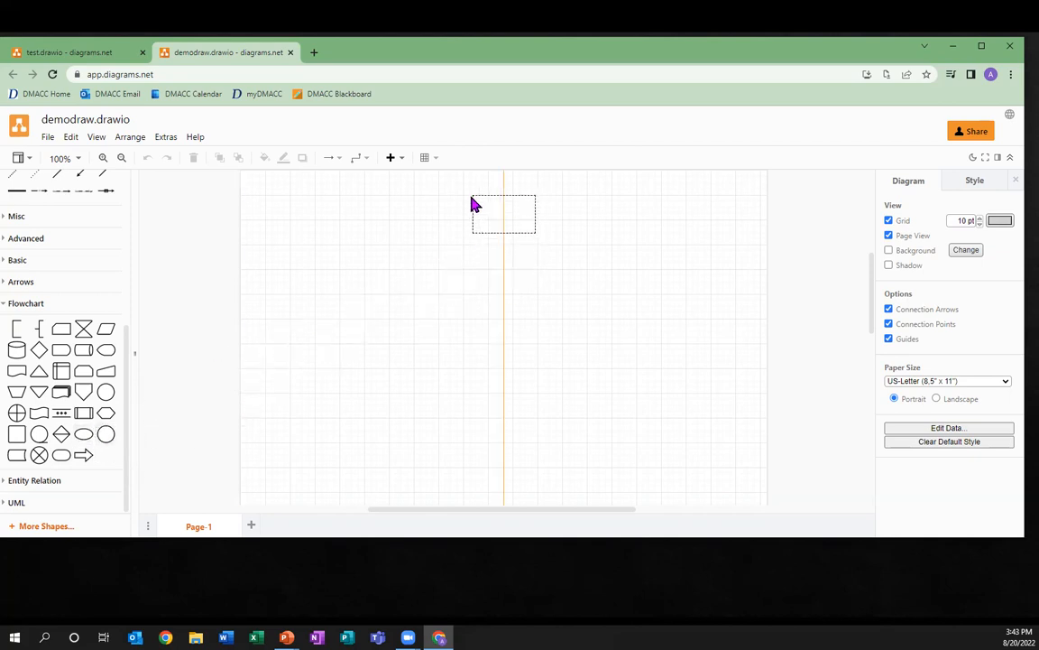
{"action": "left_click_drag", "start_coordinate": [471, 198], "coordinate": [471, 199]}
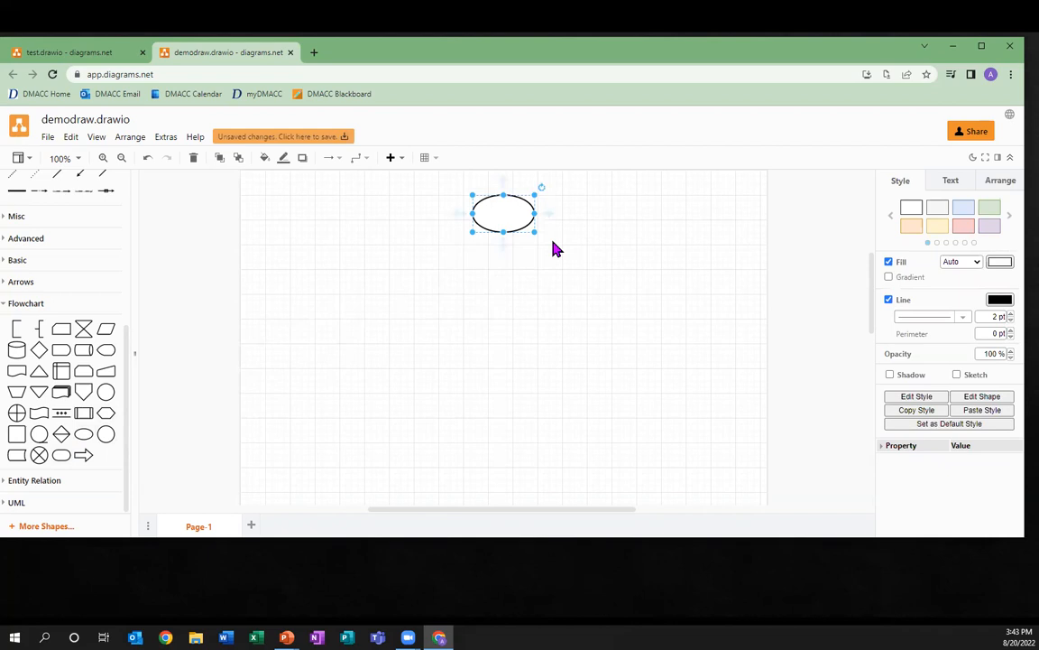
{"action": "key", "text": "F2"}
{"action": "type", "text": "s"}
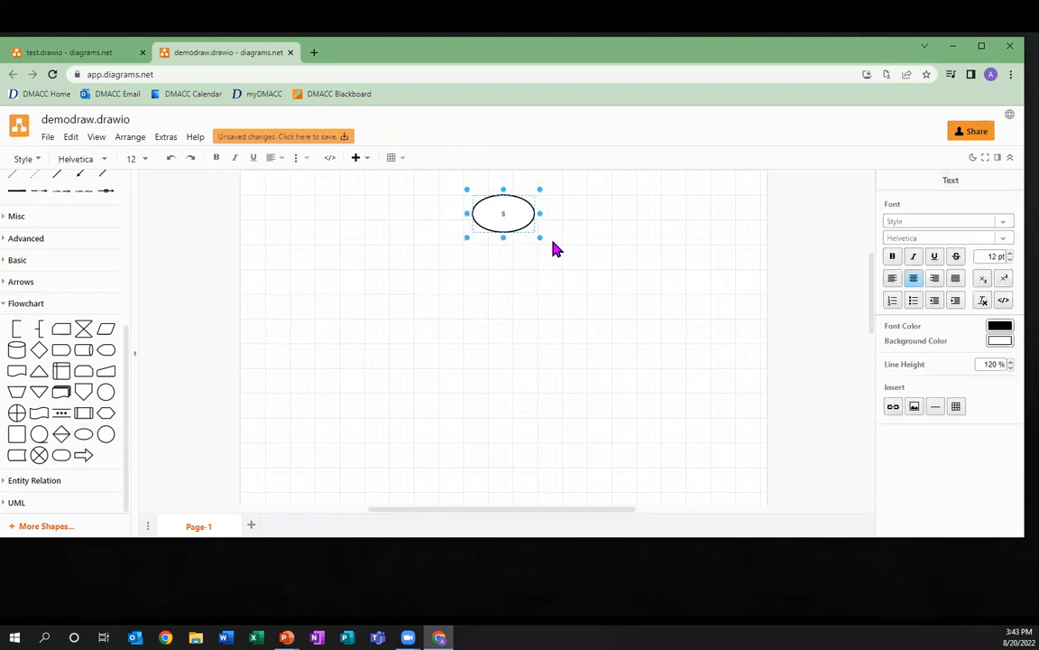
{"action": "type", "text": "tart"}
{"action": "left_click", "coordinate": [554, 249]}
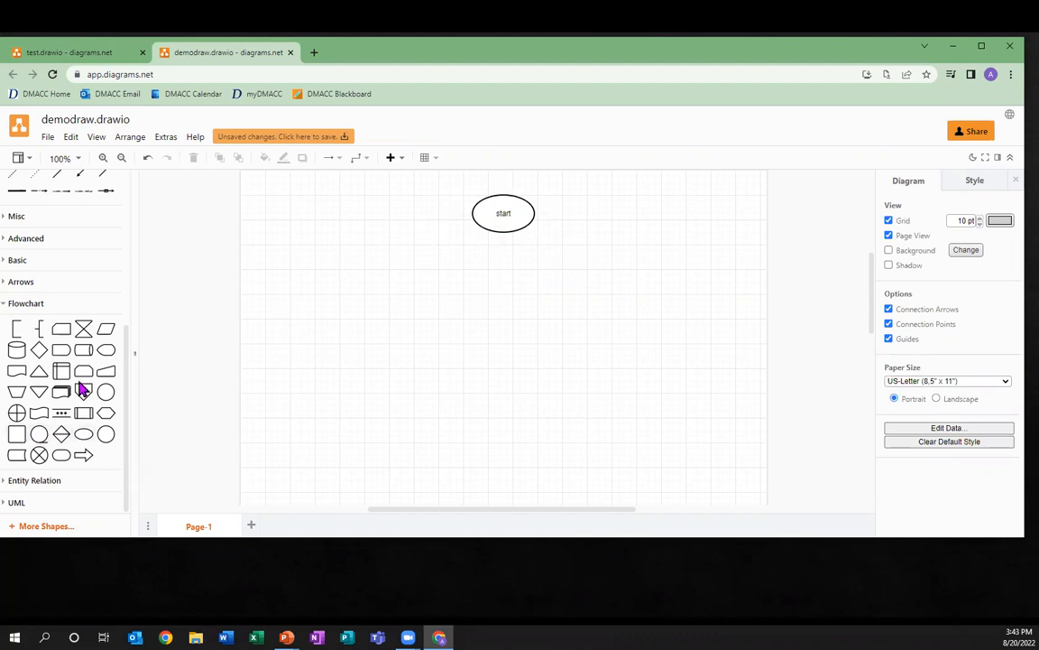
Step: Place a flowchart Process shape centred below the start ellipse
{"action": "mouse_move", "coordinate": [16, 437]}
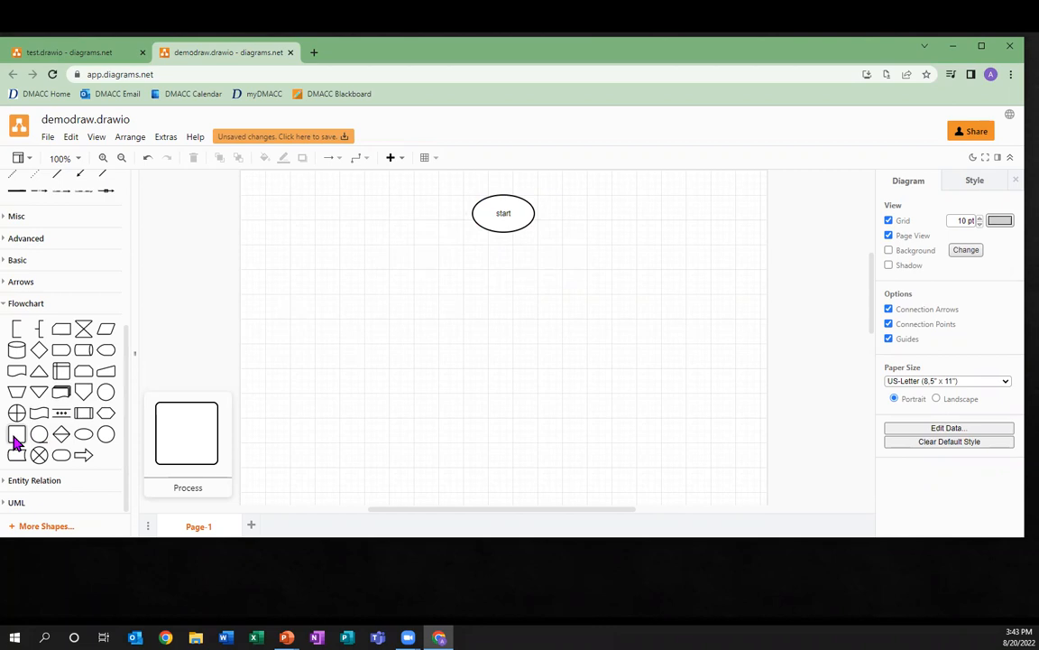
{"action": "left_click_drag", "start_coordinate": [18, 439], "coordinate": [471, 256]}
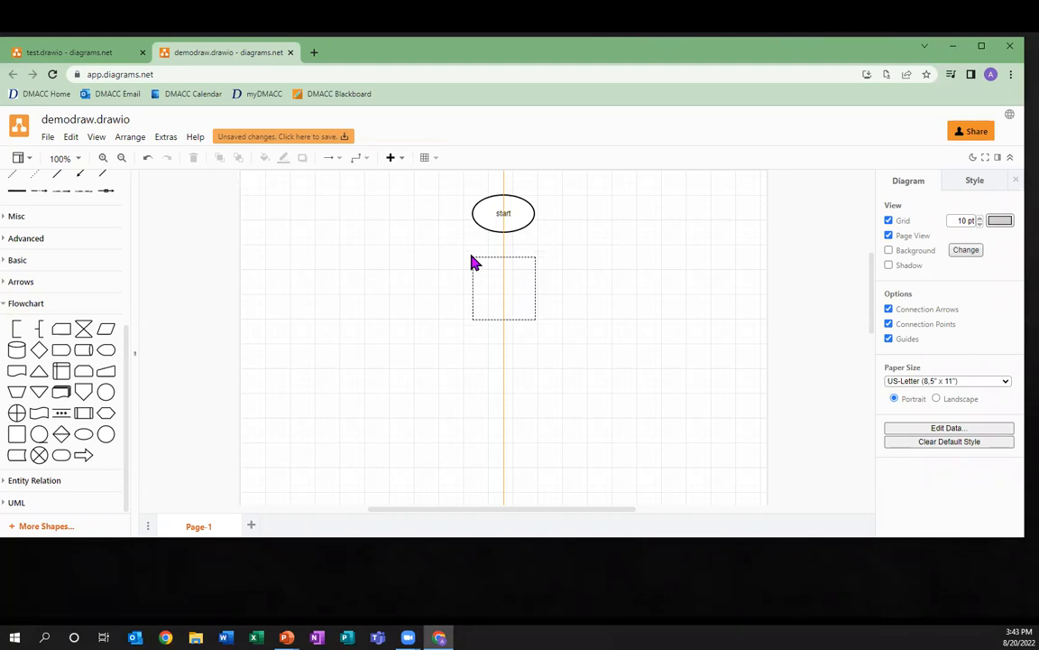
{"action": "left_click_drag", "start_coordinate": [471, 256], "coordinate": [471, 256]}
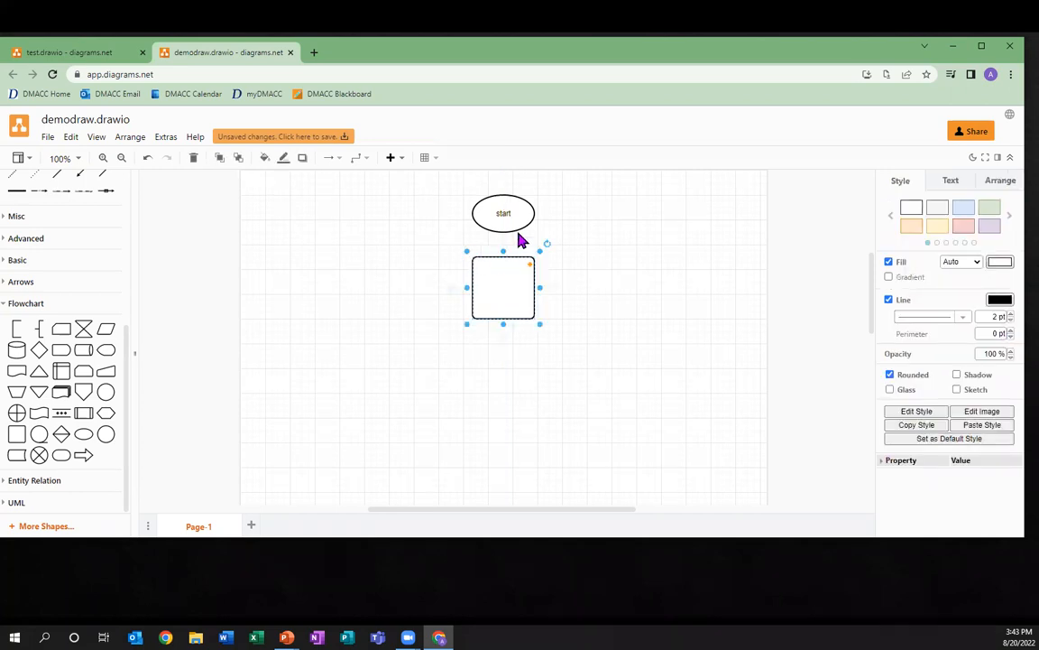
Step: Enter left-aligned text "Declarations" with "num count = 0" beneath it in the process box, and shorten the box to fit
{"action": "double_click", "coordinate": [498, 283]}
{"action": "type", "text": "Declar"}
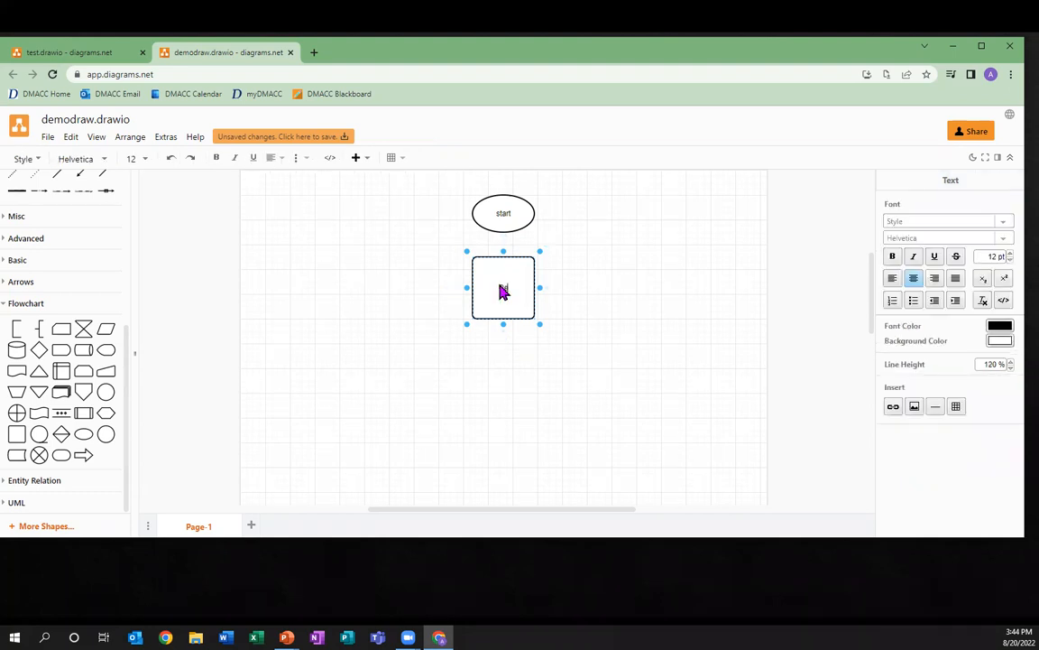
{"action": "type", "text": "a"}
{"action": "type", "text": "ion"}
{"action": "key", "text": "BackSpace"}
{"action": "key", "text": "BackSpace"}
{"action": "key", "text": "BackSpace"}
{"action": "type", "text": "ions"}
{"action": "key", "text": "Return"}
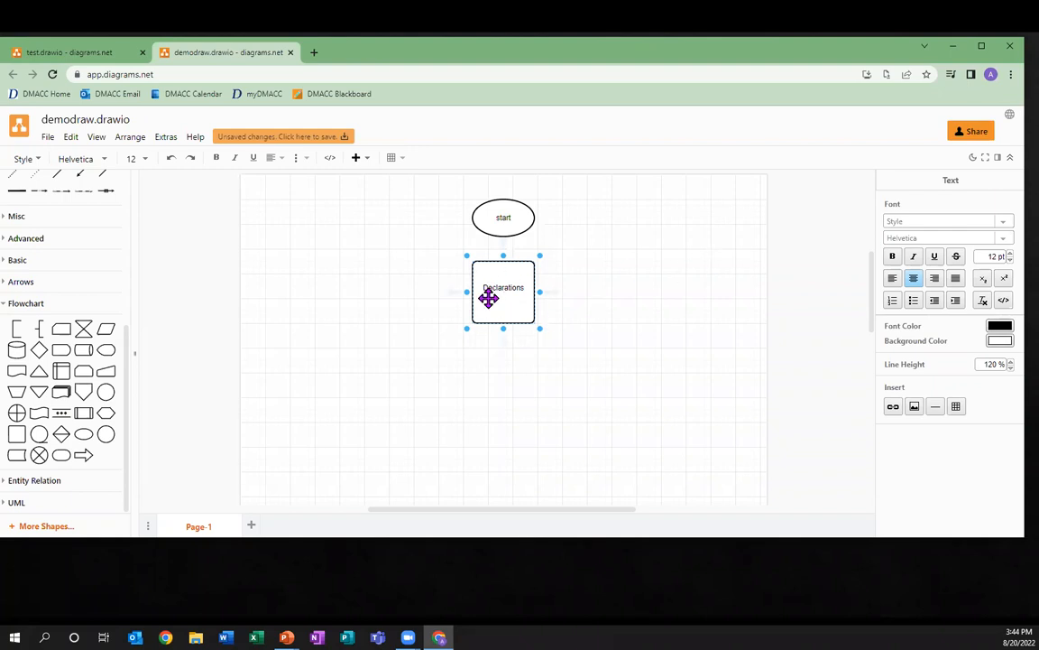
{"action": "left_click", "coordinate": [893, 279]}
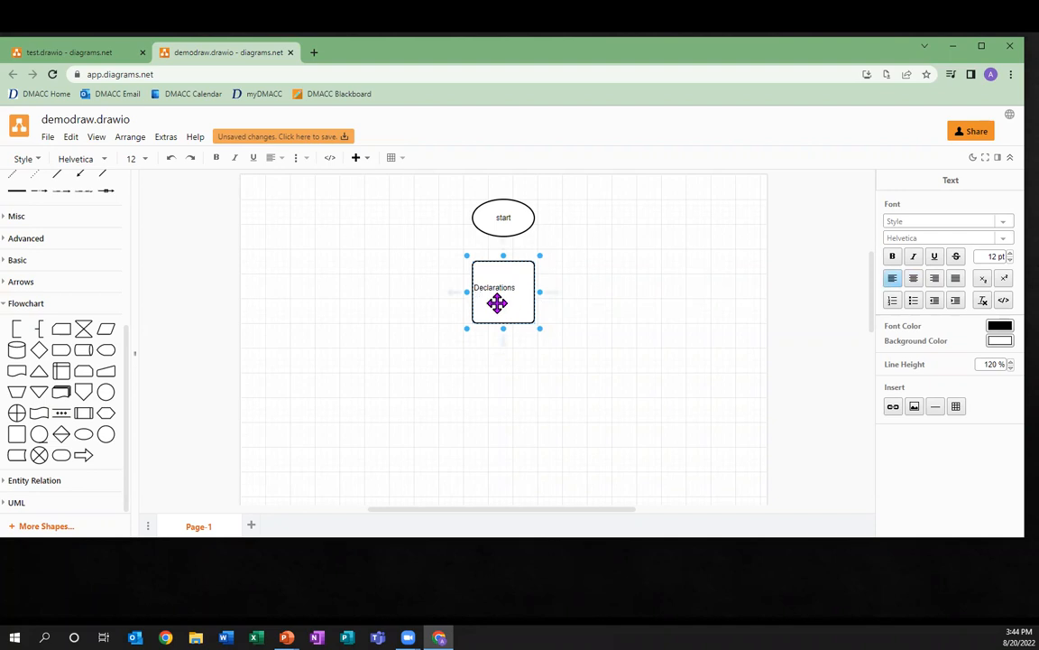
{"action": "type", "text": "num count = 0"}
{"action": "left_click_drag", "start_coordinate": [498, 327], "coordinate": [499, 298]}
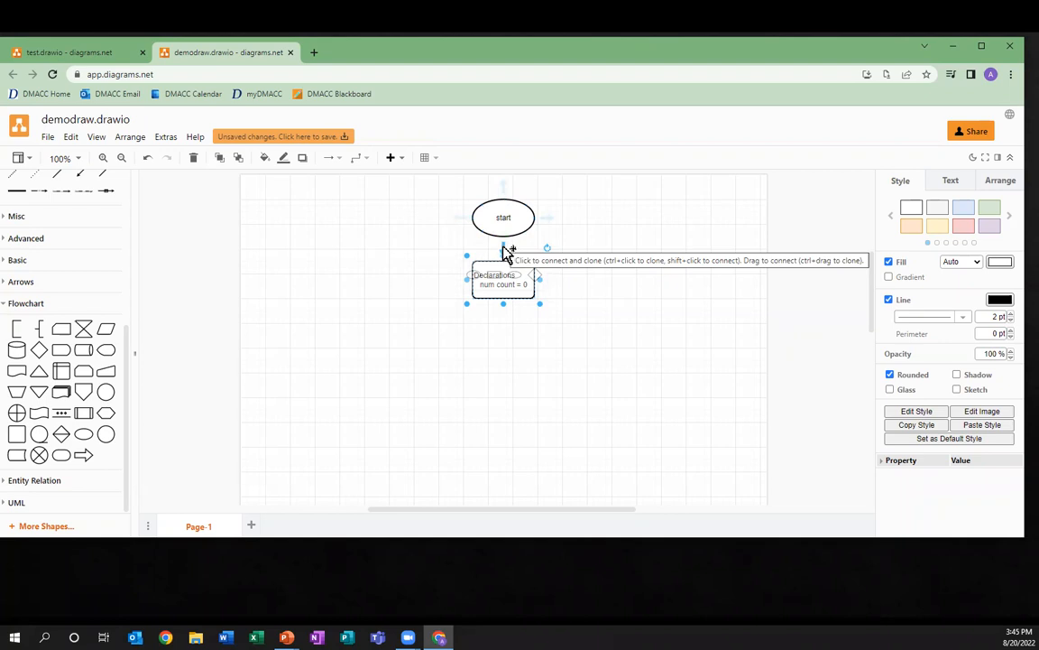
Step: Connect the start ellipse to the Declarations box and shift the box slightly lower to lengthen the connector
{"action": "left_click_drag", "start_coordinate": [505, 248], "coordinate": [504, 235]}
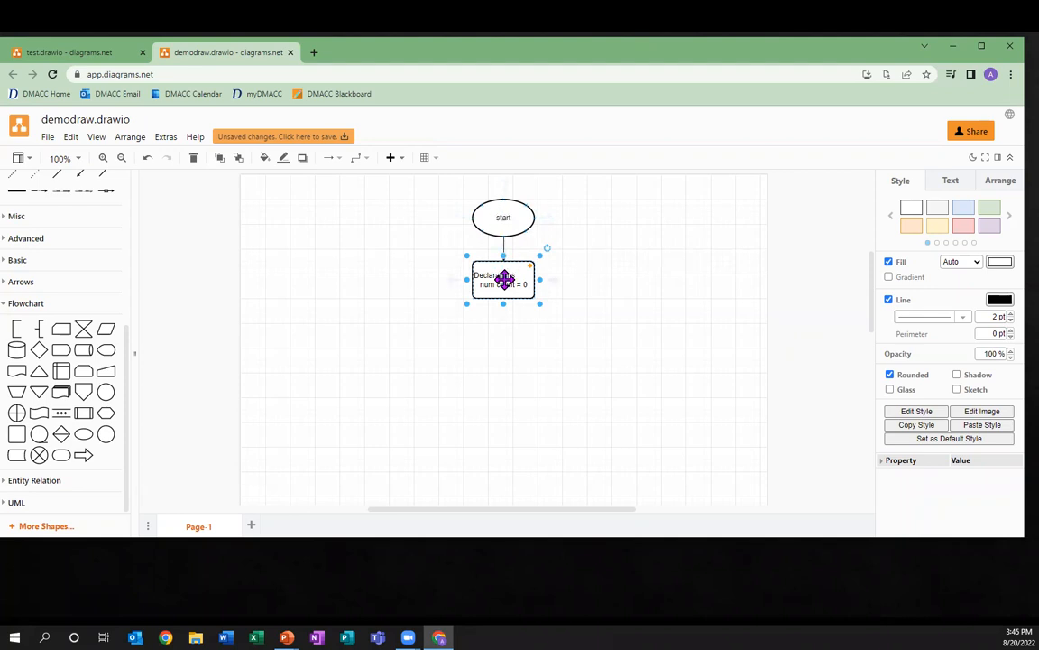
{"action": "mouse_move", "coordinate": [504, 279]}
{"action": "left_mouse_down"}
{"action": "mouse_move", "coordinate": [564, 288]}
{"action": "mouse_move", "coordinate": [511, 288]}
{"action": "mouse_move", "coordinate": [474, 325]}
{"action": "mouse_move", "coordinate": [374, 232]}
{"action": "mouse_move", "coordinate": [450, 341]}
{"action": "mouse_move", "coordinate": [561, 322]}
{"action": "mouse_move", "coordinate": [499, 329]}
{"action": "mouse_move", "coordinate": [501, 289]}
{"action": "left_mouse_up"}
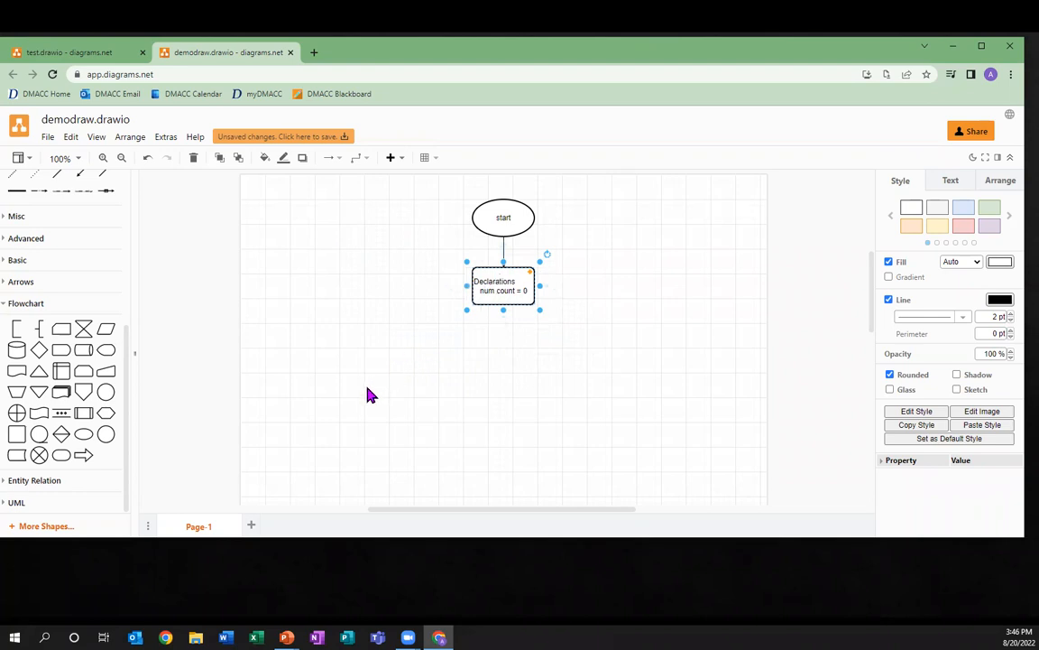
Step: Place a flowchart Decision diamond centred below the Declarations box and label it "count < 4"
{"action": "mouse_move", "coordinate": [39, 354]}
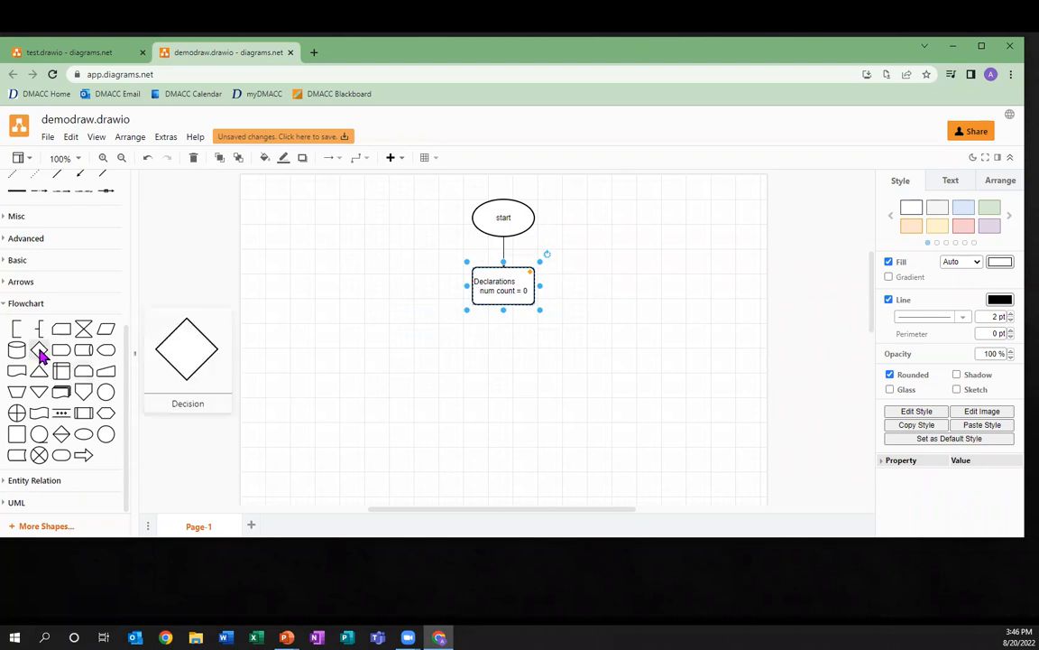
{"action": "left_click_drag", "start_coordinate": [40, 355], "coordinate": [475, 345]}
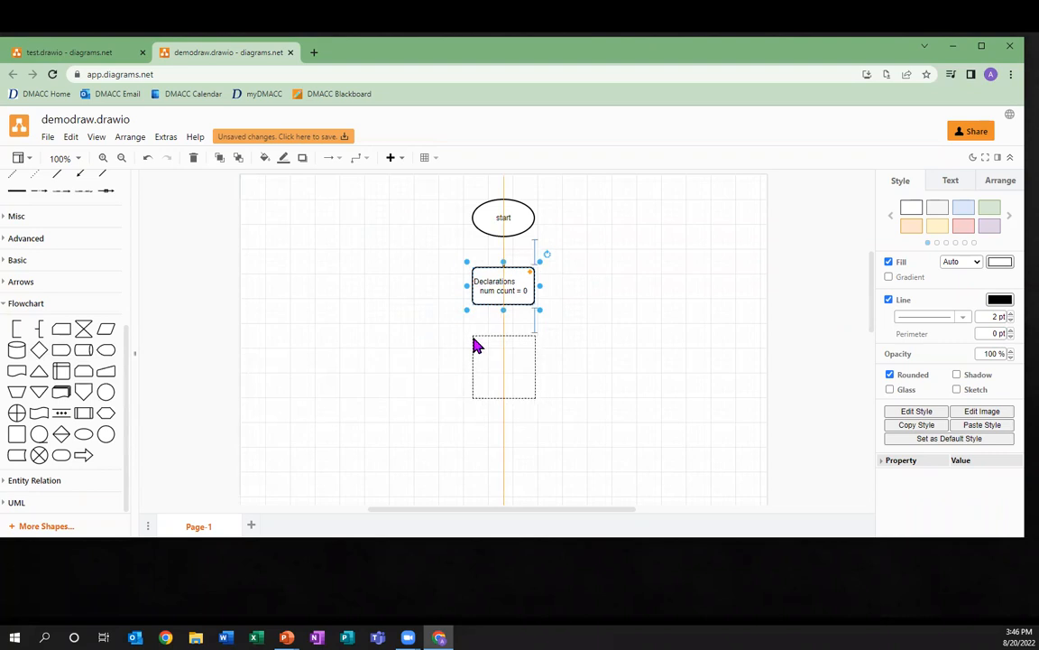
{"action": "left_click_drag", "start_coordinate": [476, 345], "coordinate": [475, 346]}
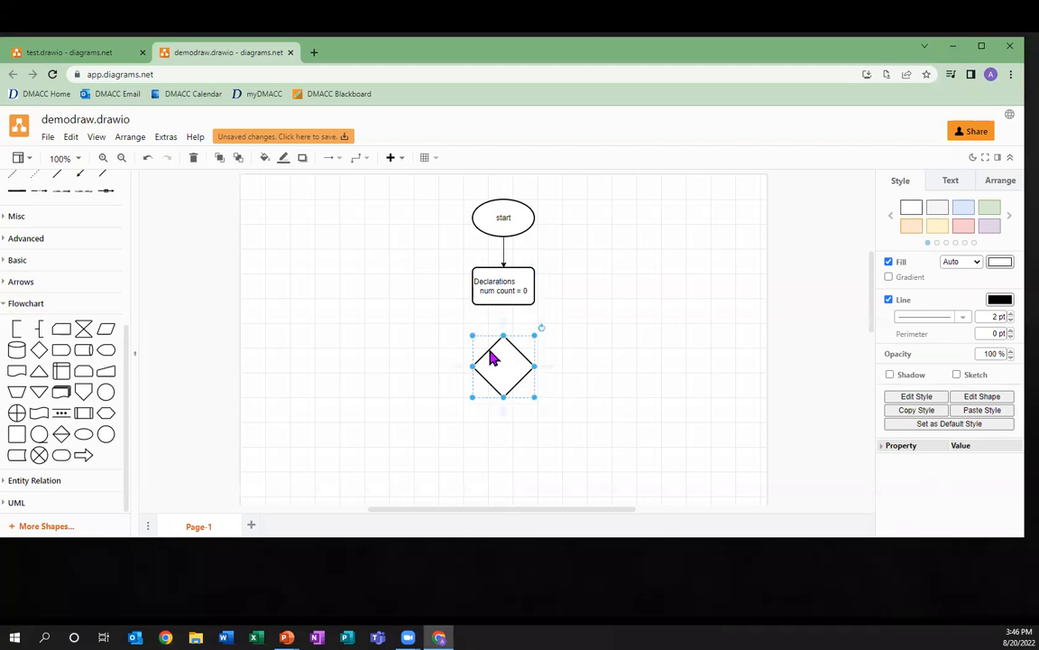
{"action": "double_click", "coordinate": [497, 364]}
{"action": "type", "text": "count"}
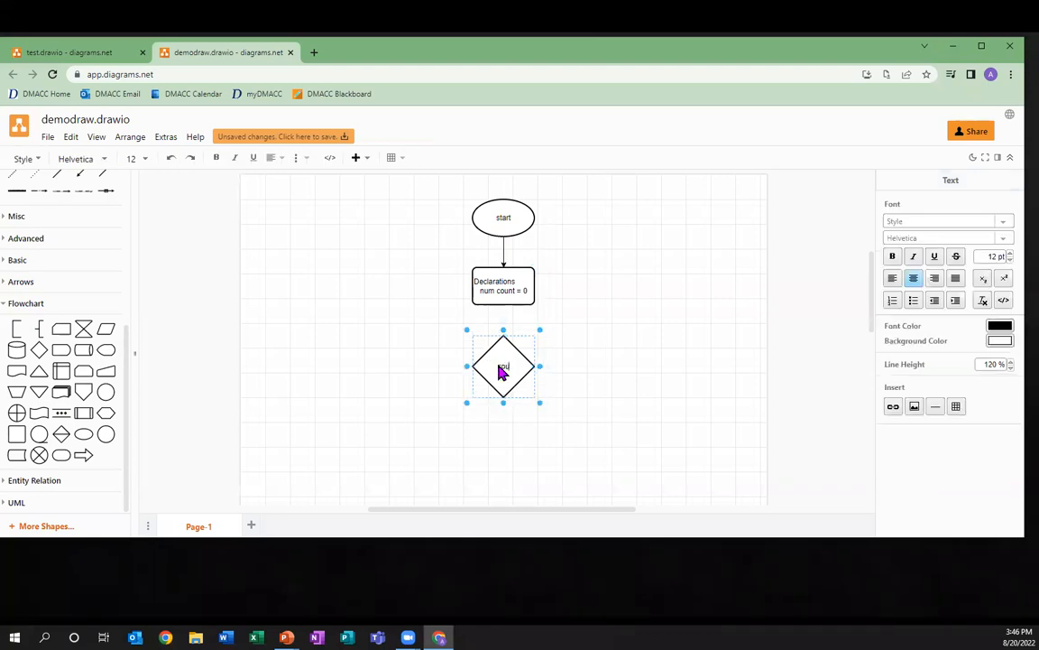
{"action": "type", "text": " ="}
{"action": "type", "text": " 4"}
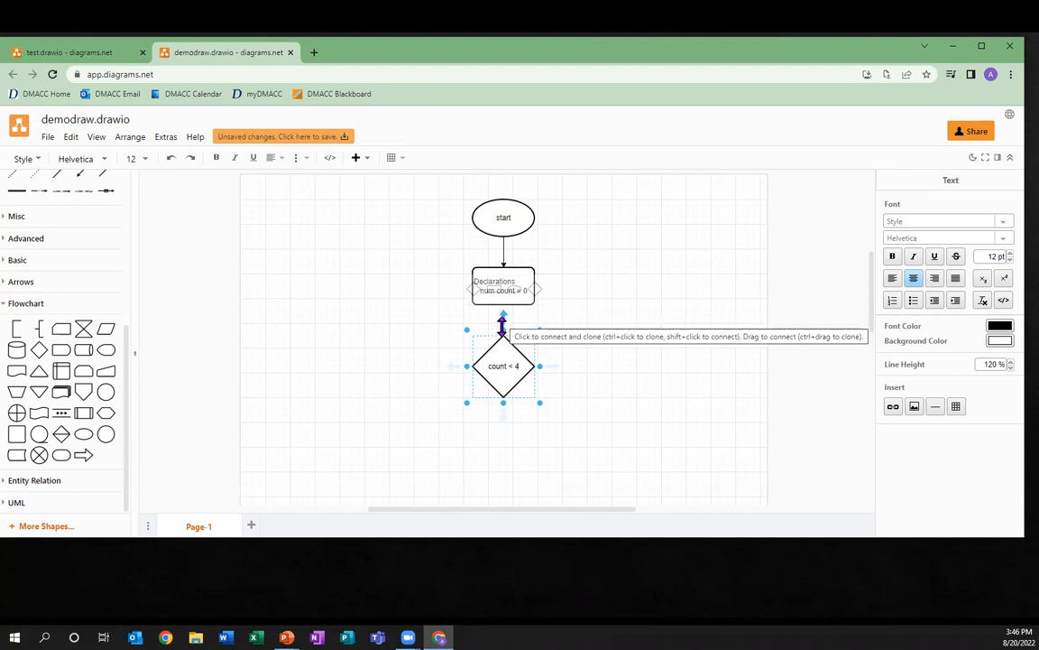
{"action": "left_click", "coordinate": [619, 319]}
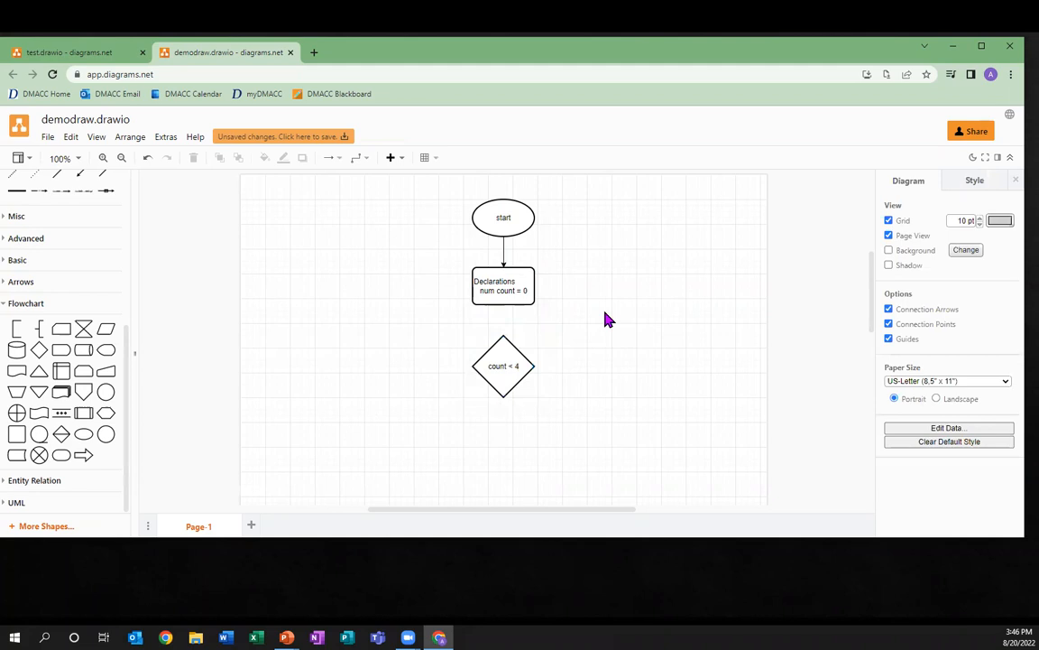
Step: Connect the Declarations box to the "count < 4" decision diamond with a downward arrow
{"action": "left_click", "coordinate": [499, 290]}
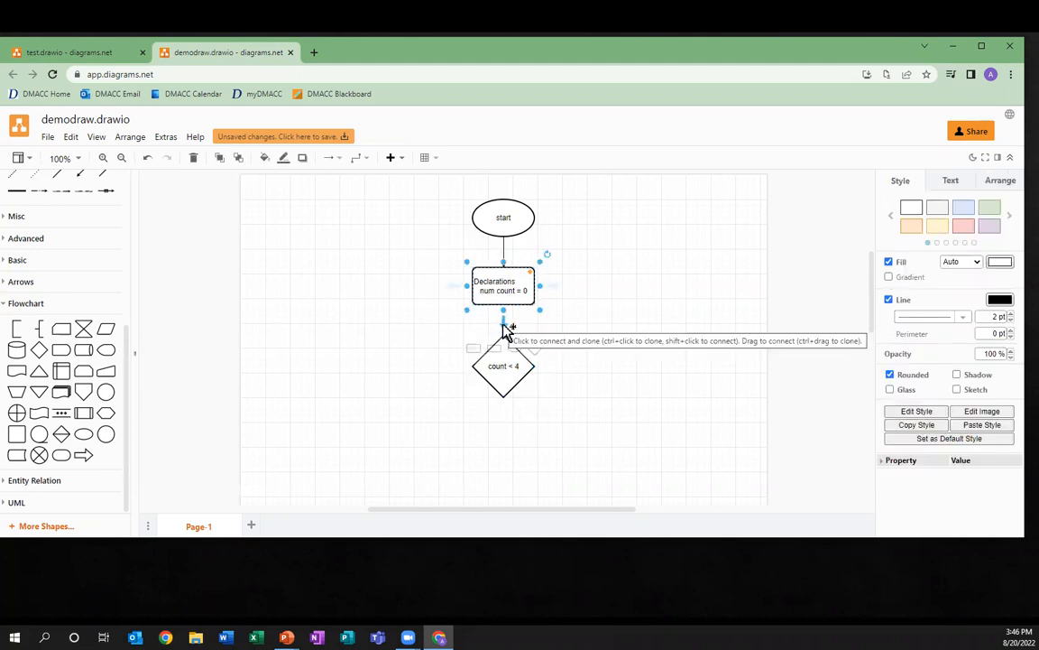
{"action": "left_click", "coordinate": [505, 330]}
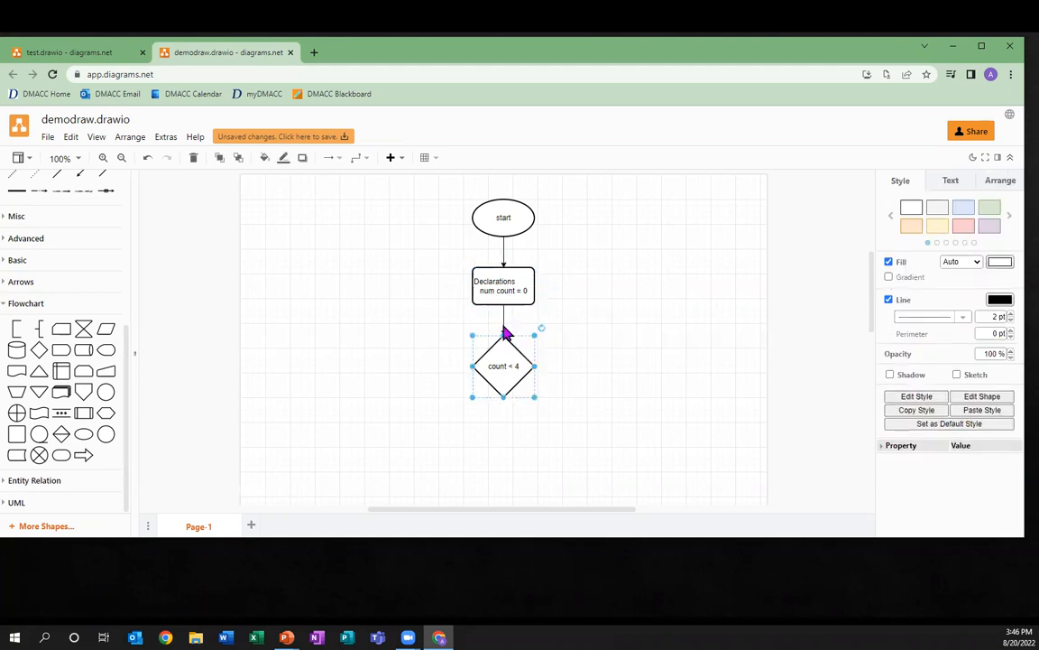
{"action": "left_click", "coordinate": [608, 337]}
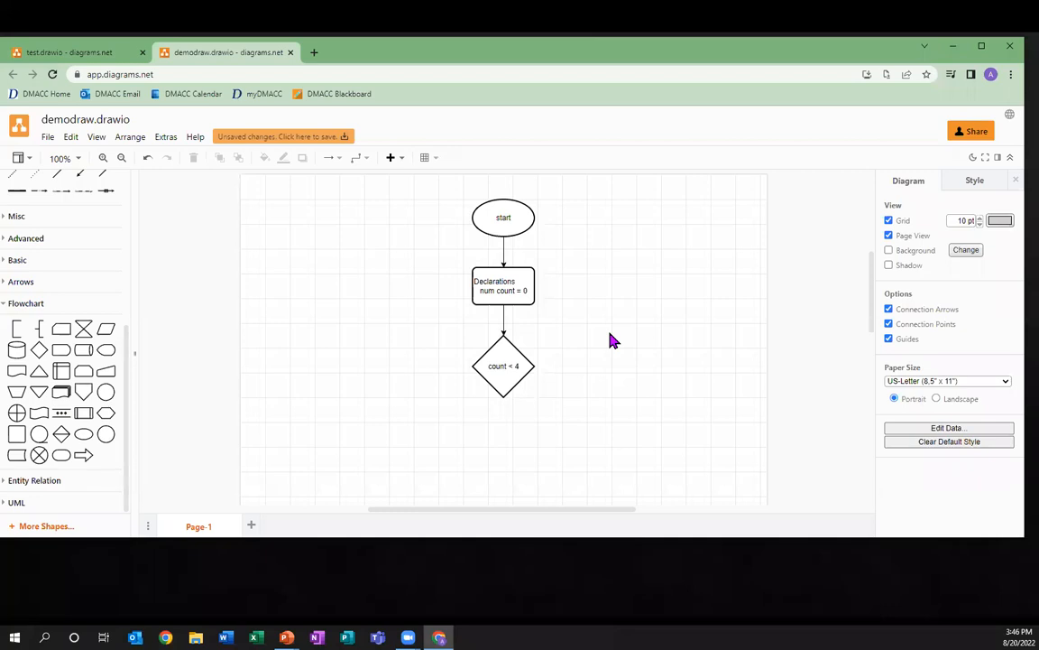
Step: Place a flowchart parallelogram below and to the right of the decision diamond and label it output "Hello"
{"action": "scroll", "coordinate": [611, 340], "scroll_direction": "down", "scroll_amount": 3}
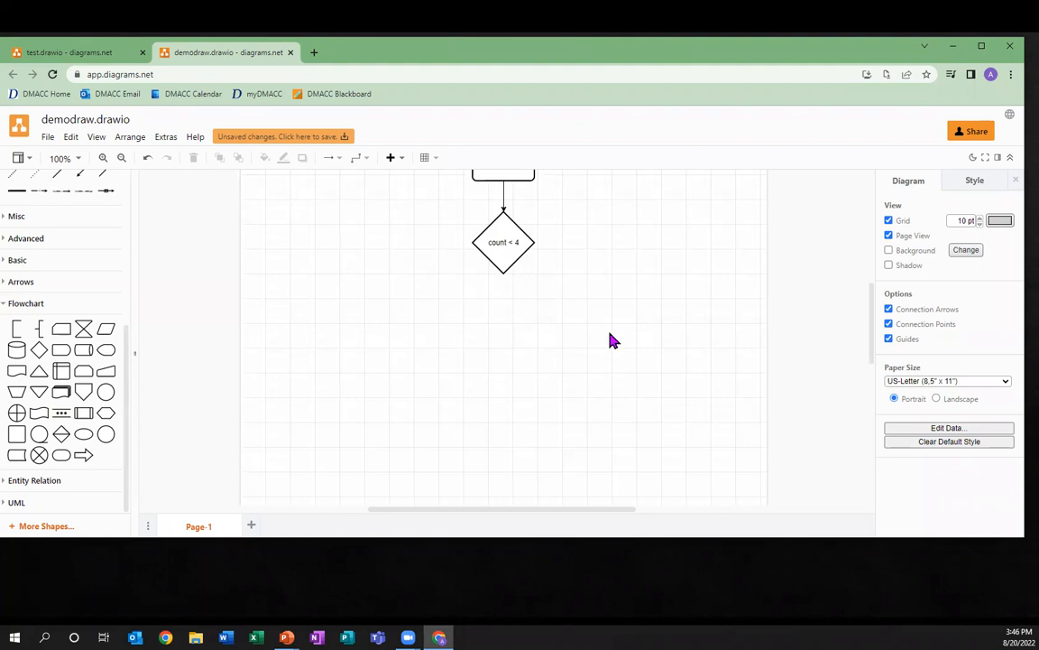
{"action": "mouse_move", "coordinate": [106, 334]}
{"action": "left_click_drag", "start_coordinate": [106, 334], "coordinate": [593, 280]}
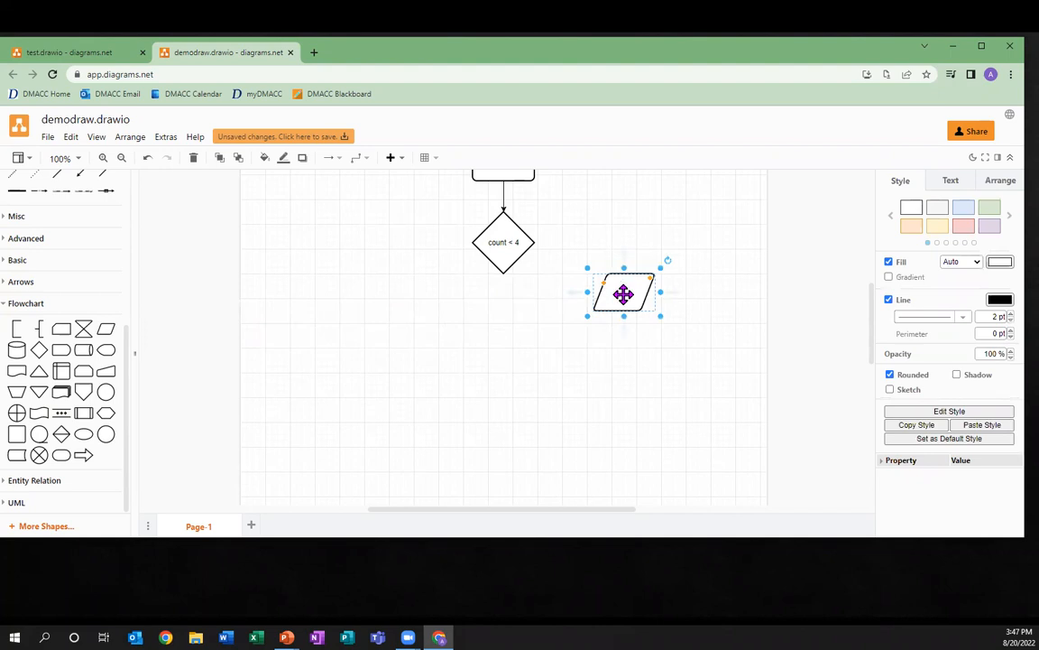
{"action": "double_click", "coordinate": [623, 294]}
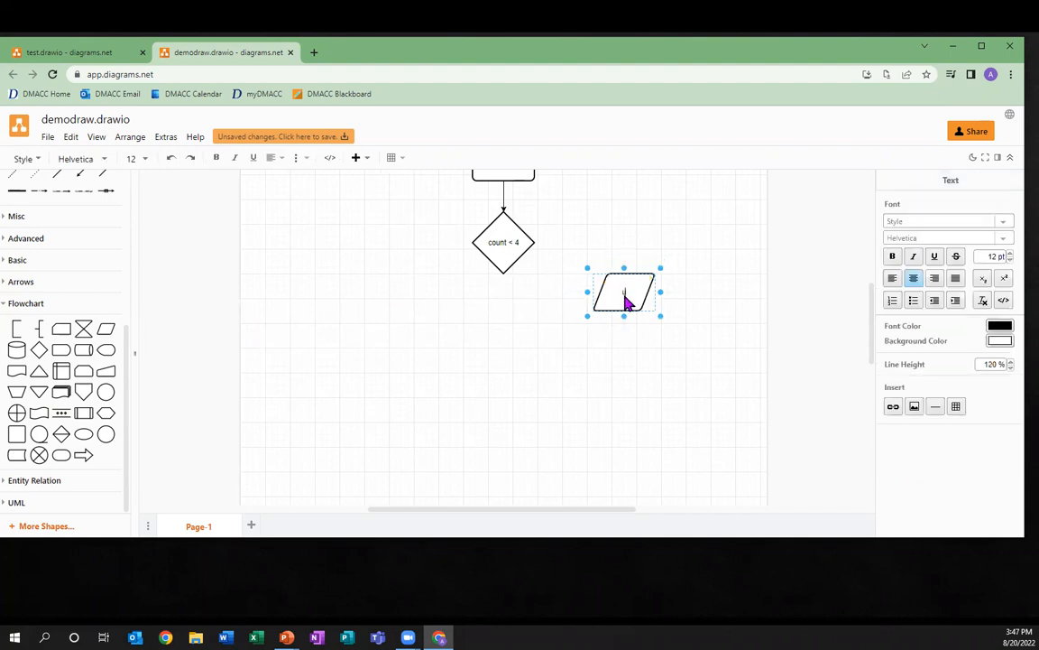
{"action": "type", "text": "output \"Hello\""}
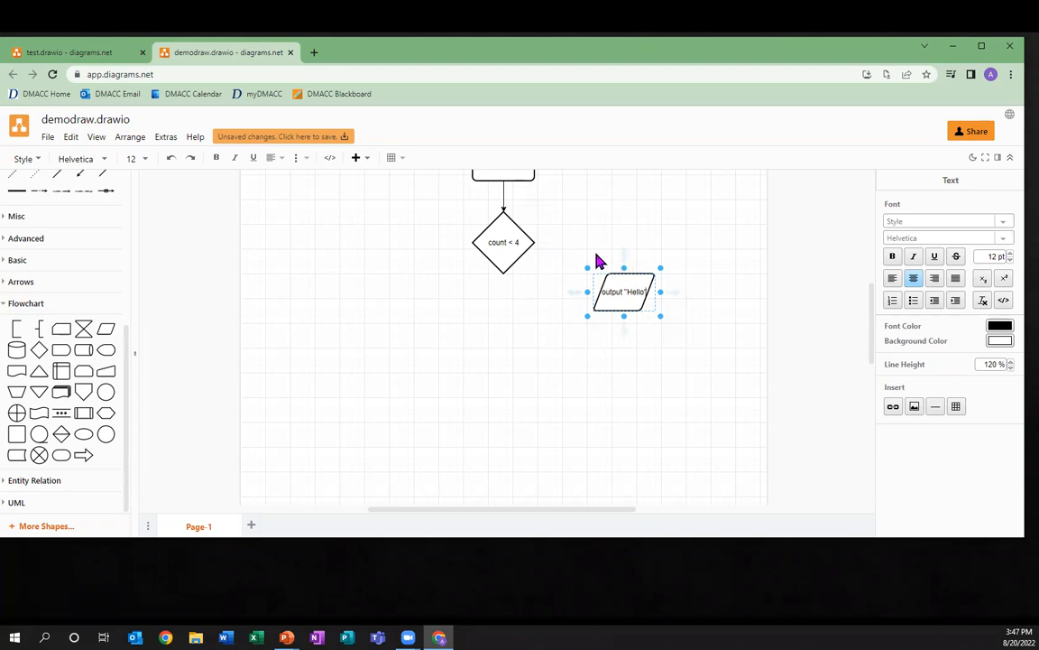
Step: Connect the right corner of the decision diamond to the top of the output parallelogram with a right-angled arrow
{"action": "mouse_move", "coordinate": [544, 244]}
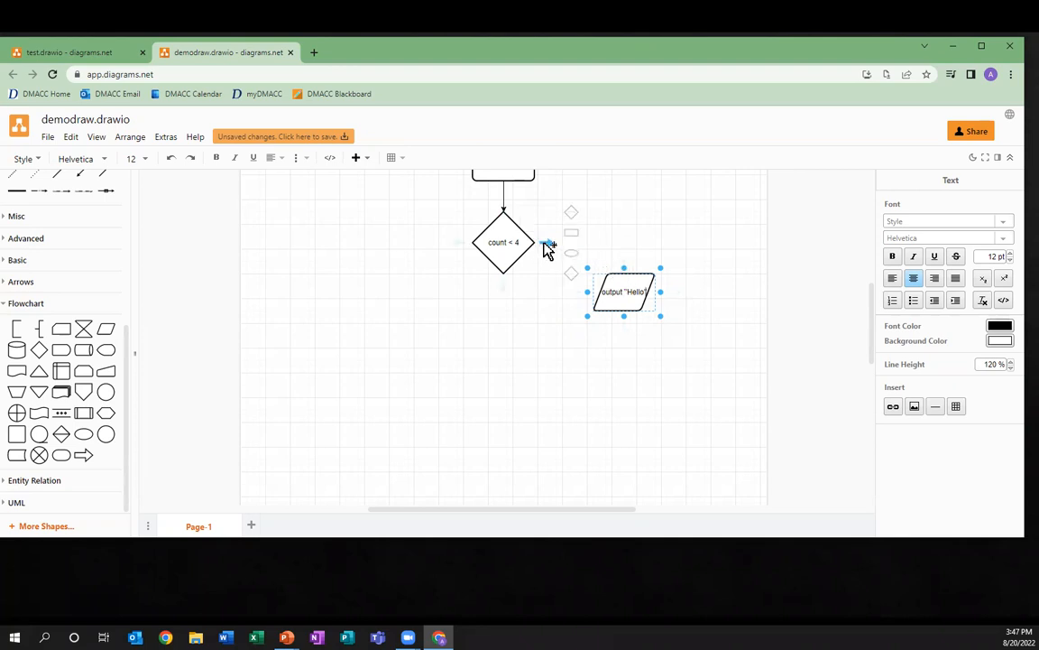
{"action": "left_click_drag", "start_coordinate": [545, 244], "coordinate": [628, 275]}
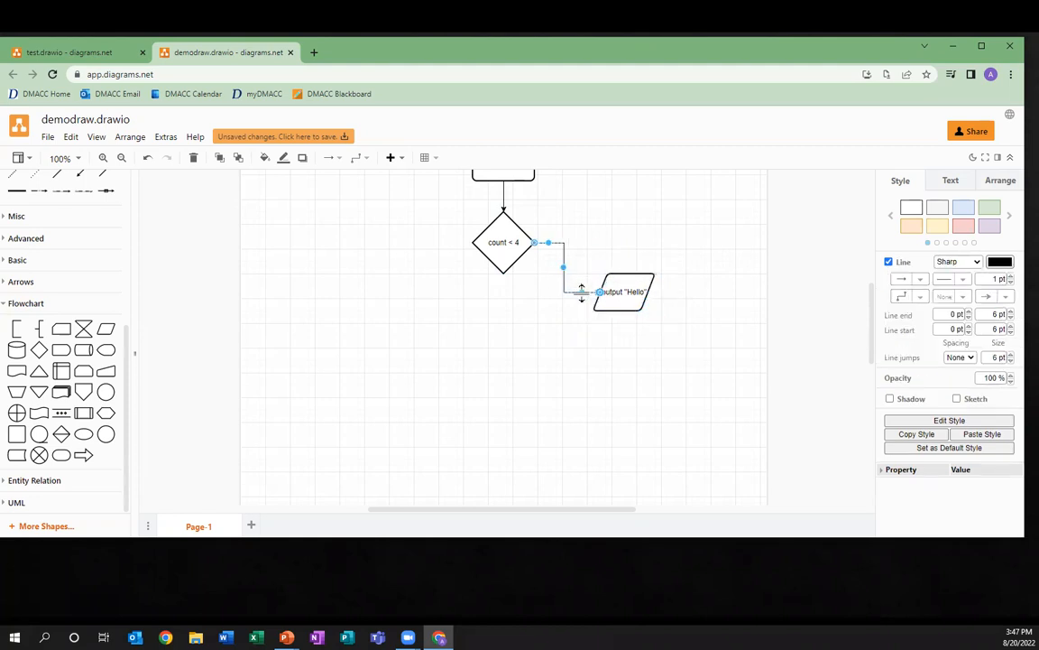
{"action": "left_click_drag", "start_coordinate": [580, 290], "coordinate": [607, 242]}
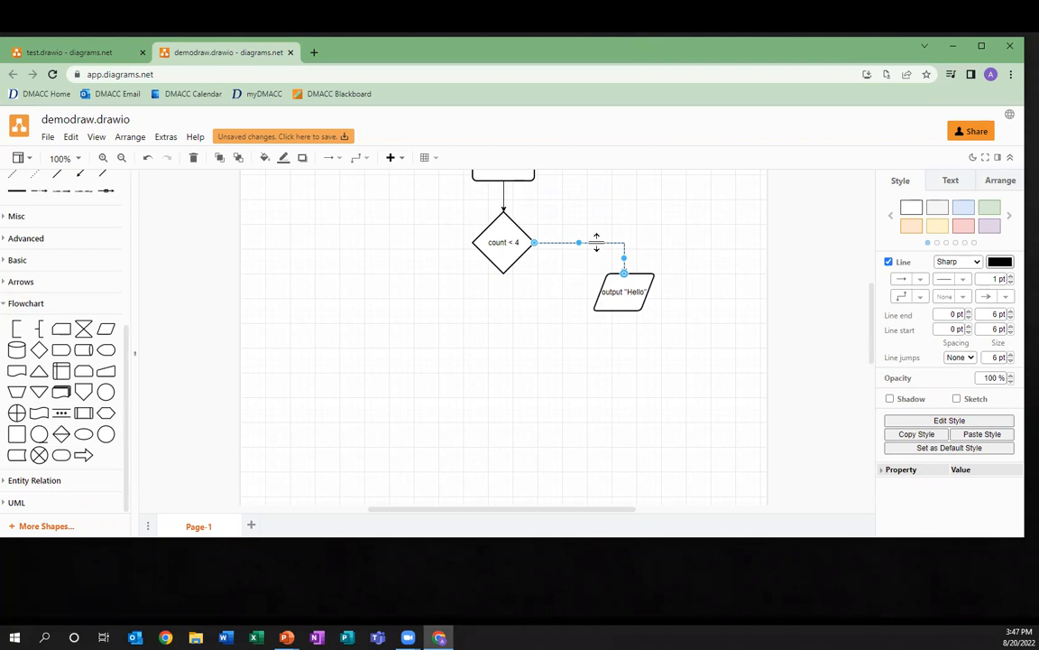
{"action": "mouse_move", "coordinate": [596, 242]}
{"action": "left_mouse_down"}
{"action": "mouse_move", "coordinate": [597, 264]}
{"action": "mouse_move", "coordinate": [595, 241]}
{"action": "left_mouse_up"}
Step: Label the connector between the decision diamond and the output parallelogram "Yes"
{"action": "double_click", "coordinate": [590, 241]}
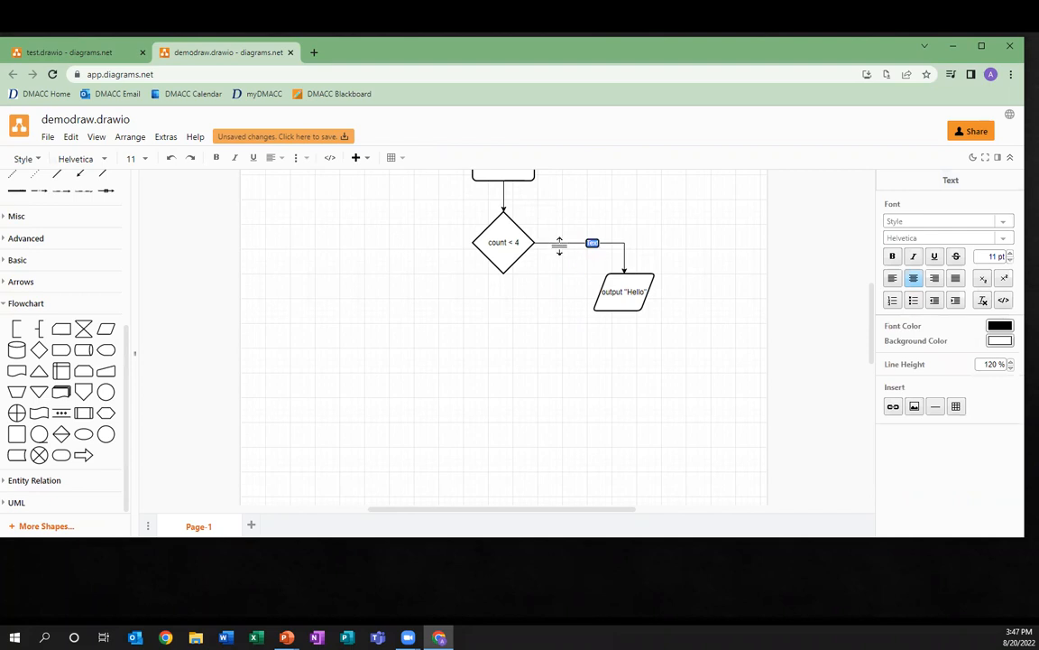
{"action": "type", "text": "0"}
{"action": "type", "text": "Y"}
{"action": "type", "text": "es"}
{"action": "left_click", "coordinate": [559, 272]}
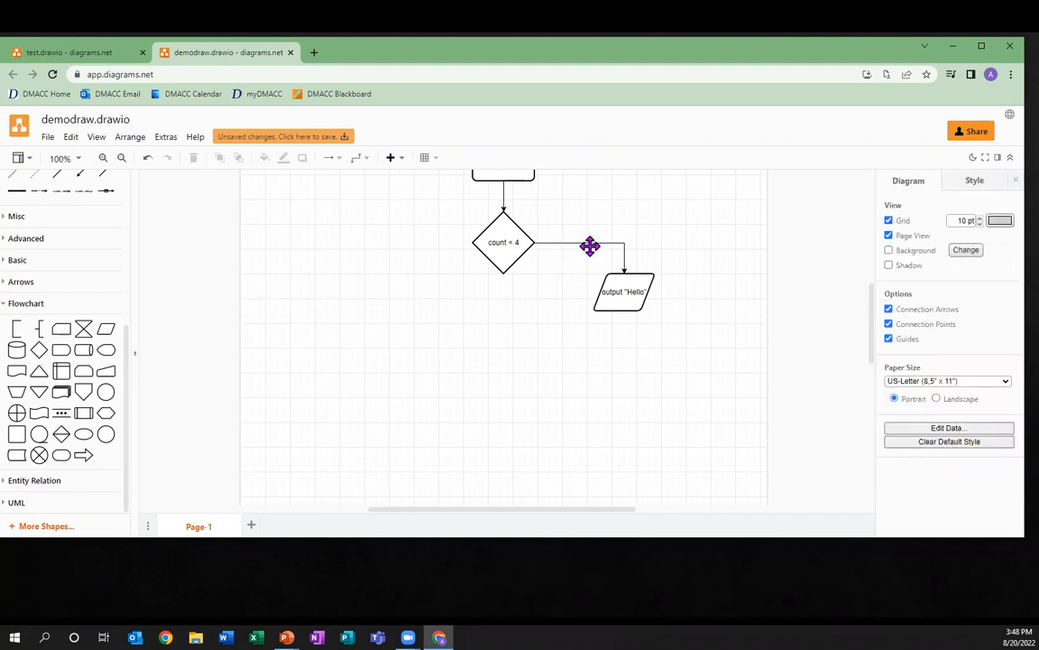
Step: Increase the font size of the connector's "Yes" label to 20 pt
{"action": "left_click", "coordinate": [590, 245]}
{"action": "double_click", "coordinate": [591, 248]}
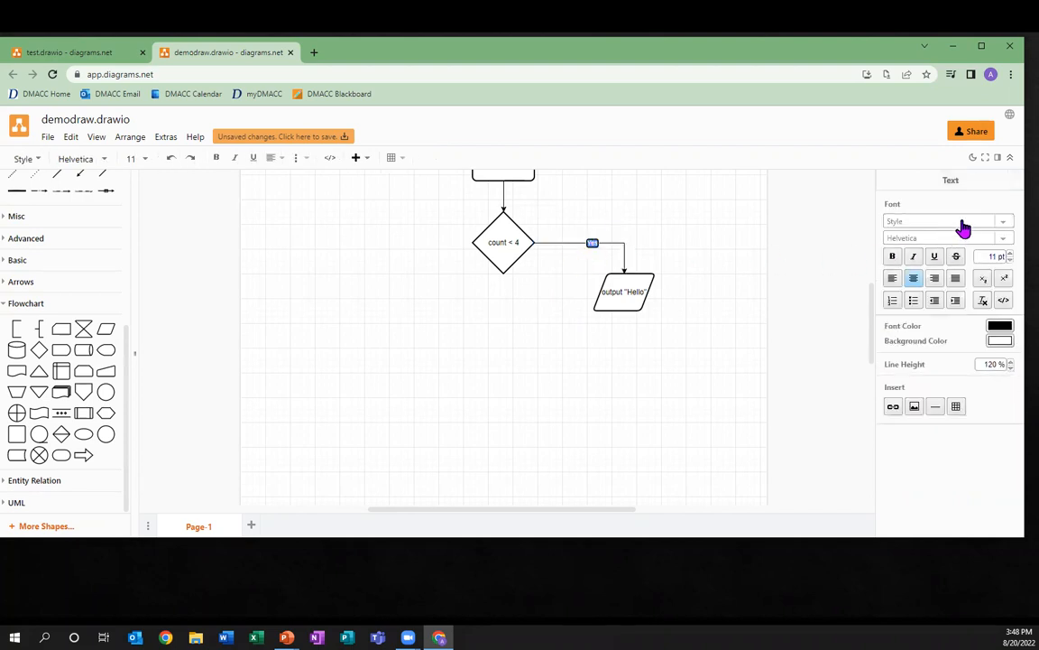
{"action": "left_click", "coordinate": [1011, 259]}
{"action": "left_click", "coordinate": [1011, 259]}
{"action": "left_click", "coordinate": [1011, 259]}
{"action": "left_click", "coordinate": [1011, 259]}
{"action": "left_click", "coordinate": [1012, 259]}
{"action": "left_click", "coordinate": [1011, 259]}
{"action": "left_click", "coordinate": [1012, 258]}
{"action": "left_click", "coordinate": [1011, 259]}
{"action": "left_click", "coordinate": [1011, 259]}
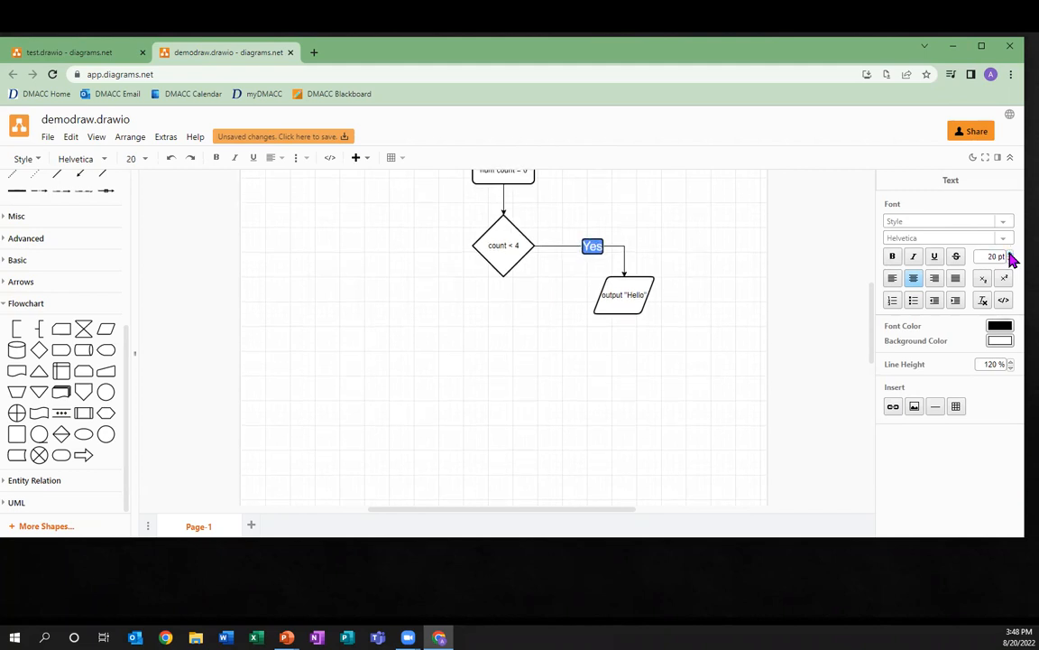
{"action": "left_click", "coordinate": [695, 360]}
{"action": "left_click", "coordinate": [697, 361]}
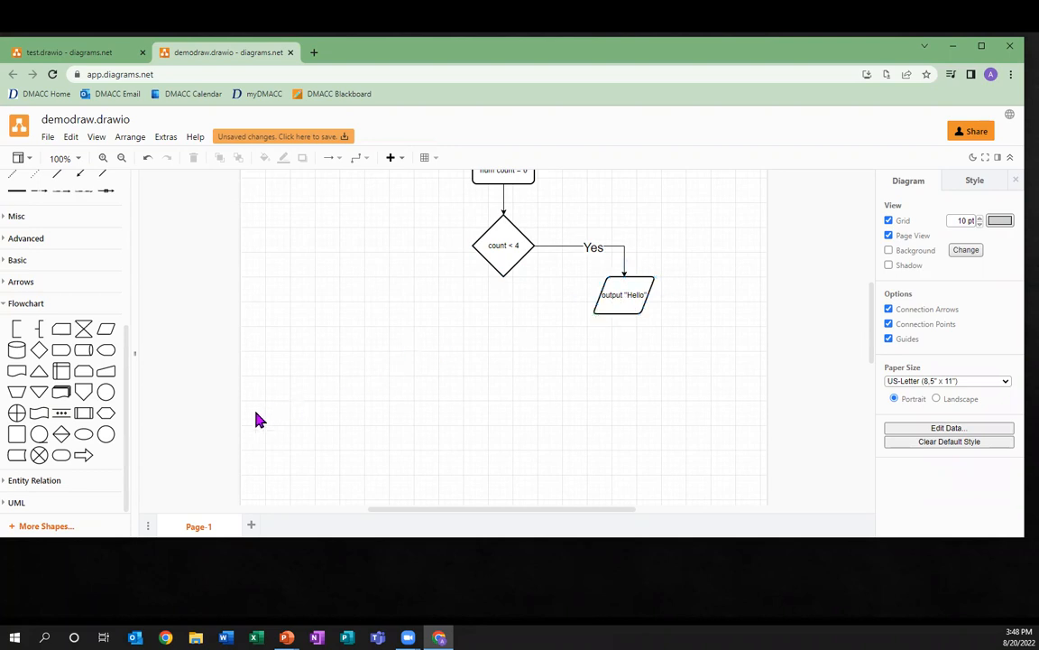
Step: Place a flowchart Process shape centred below the output parallelogram and enter "count = count + 1" in it
{"action": "left_click_drag", "start_coordinate": [16, 434], "coordinate": [597, 354]}
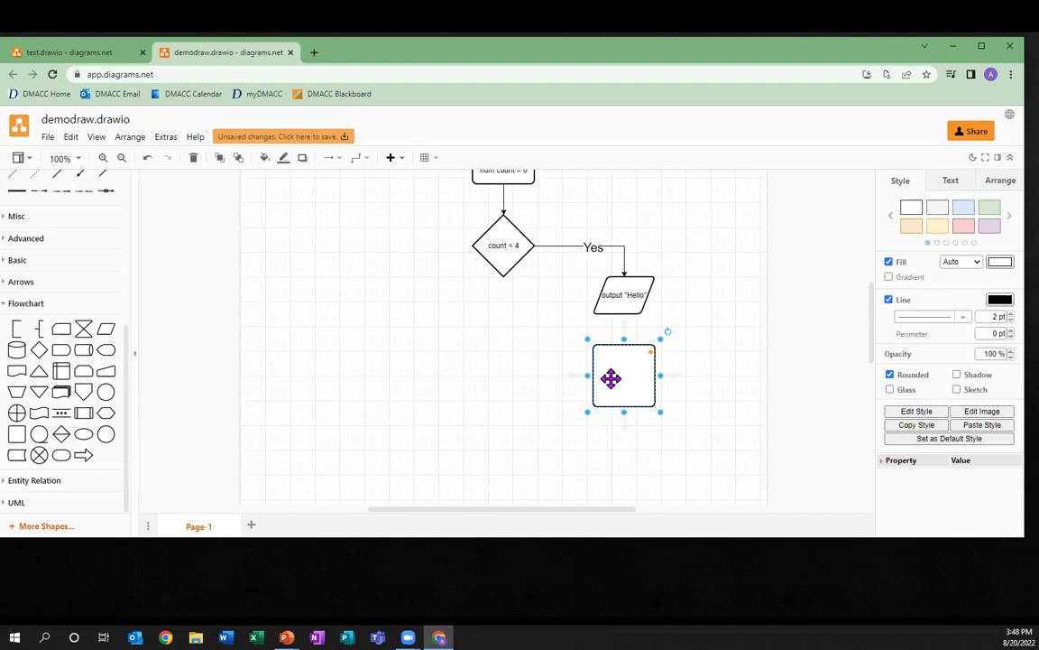
{"action": "double_click", "coordinate": [610, 378]}
{"action": "type", "text": "count = count + 1"}
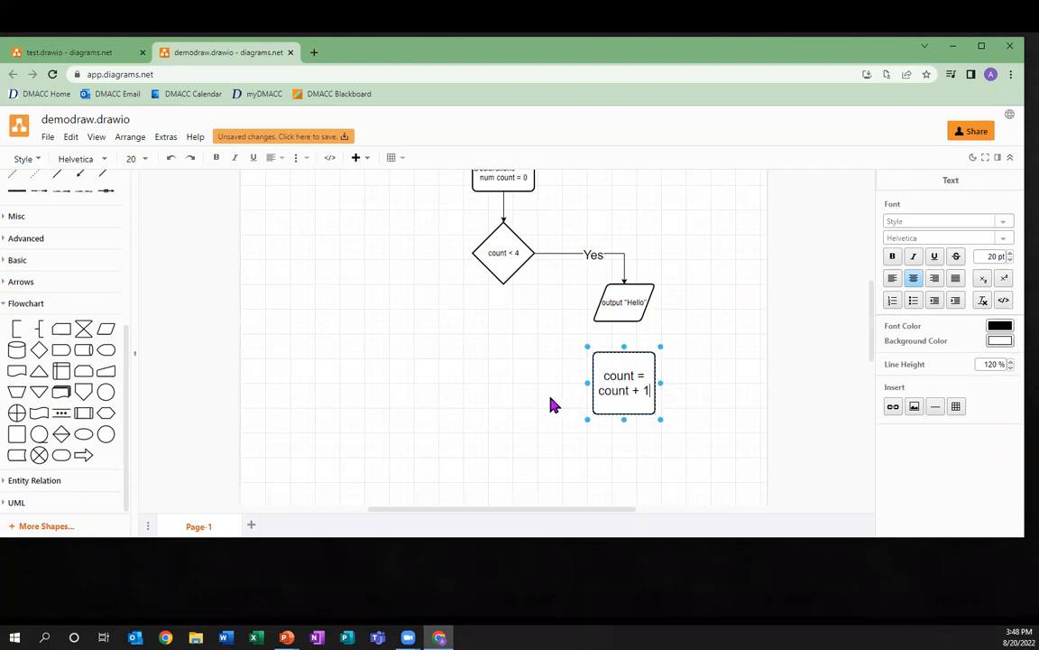
{"action": "left_click", "coordinate": [508, 401]}
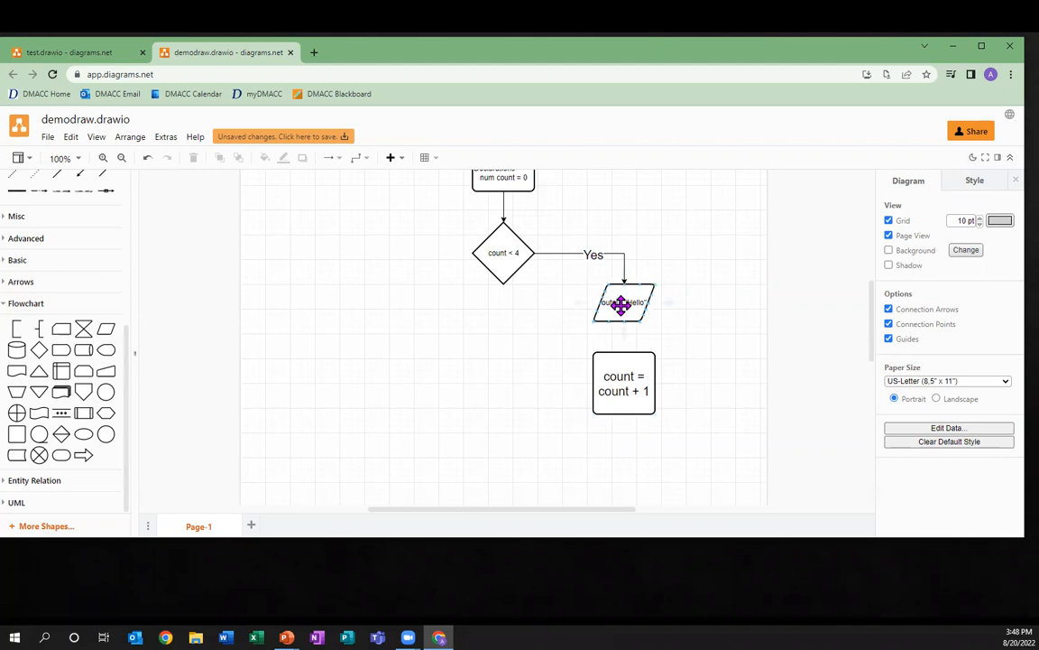
Step: Reduce the text in the "count = count + 1" box to 12 pt
{"action": "left_click", "coordinate": [616, 378]}
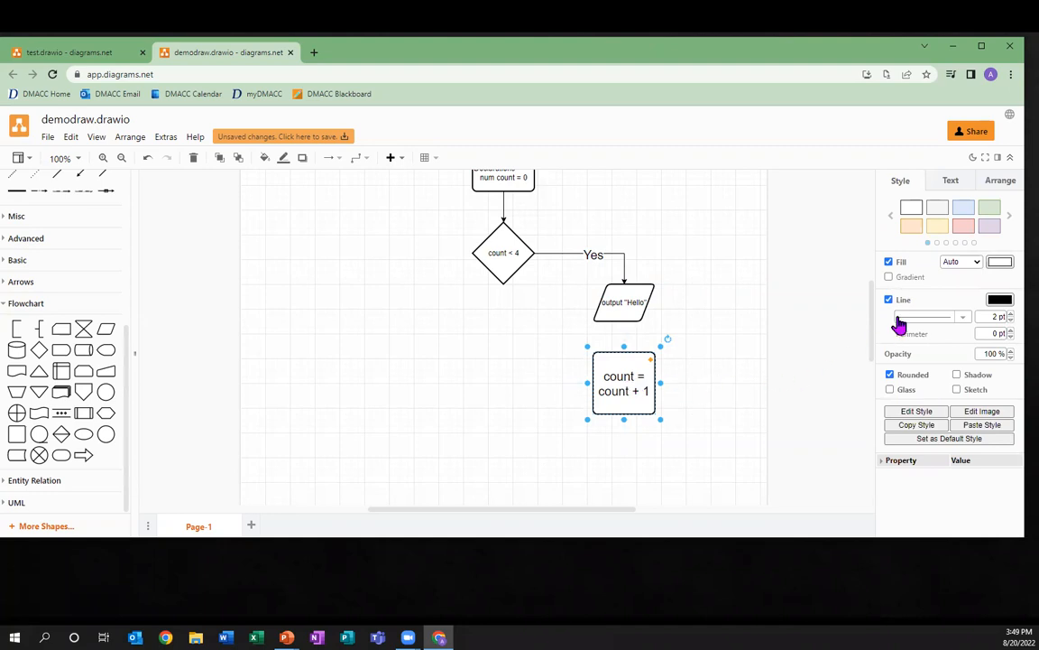
{"action": "left_click", "coordinate": [951, 180]}
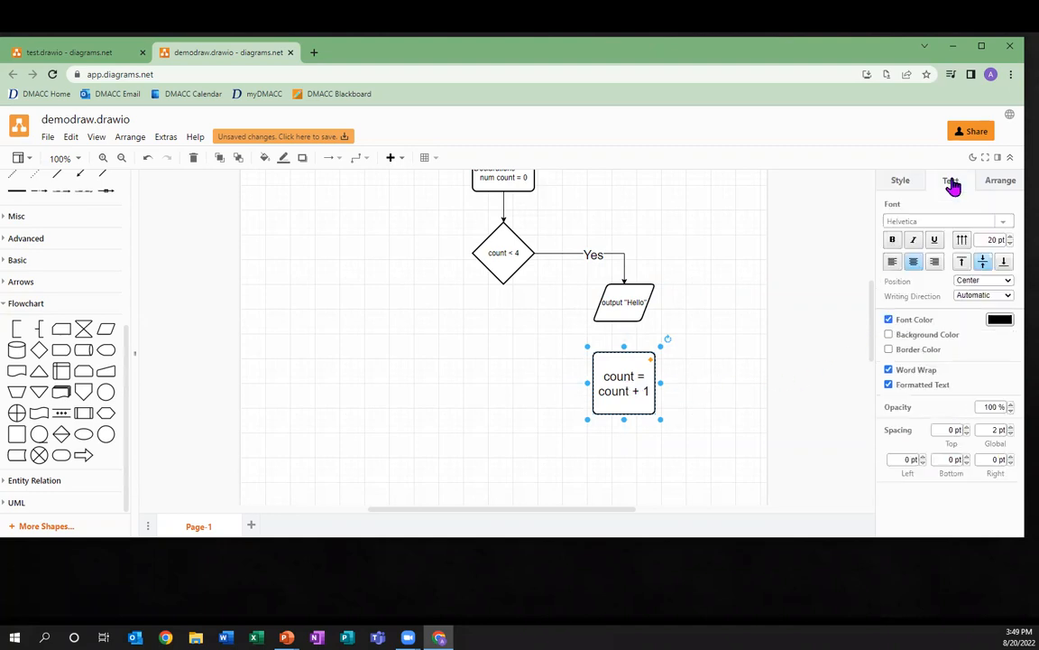
{"action": "left_click", "coordinate": [1011, 243]}
{"action": "left_click", "coordinate": [1010, 243]}
{"action": "left_click", "coordinate": [1011, 243]}
{"action": "left_click", "coordinate": [1011, 242]}
{"action": "left_click", "coordinate": [1010, 243]}
{"action": "left_click", "coordinate": [1010, 243]}
{"action": "left_click", "coordinate": [1011, 242]}
{"action": "left_click", "coordinate": [1011, 243]}
{"action": "left_click", "coordinate": [1011, 243]}
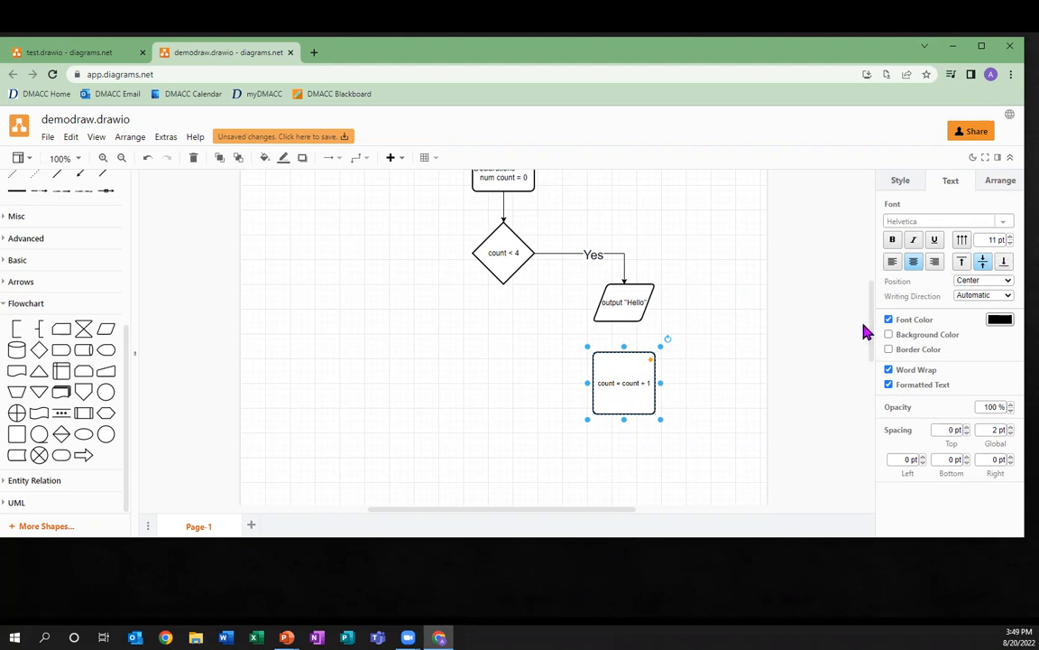
{"action": "left_click", "coordinate": [1010, 236]}
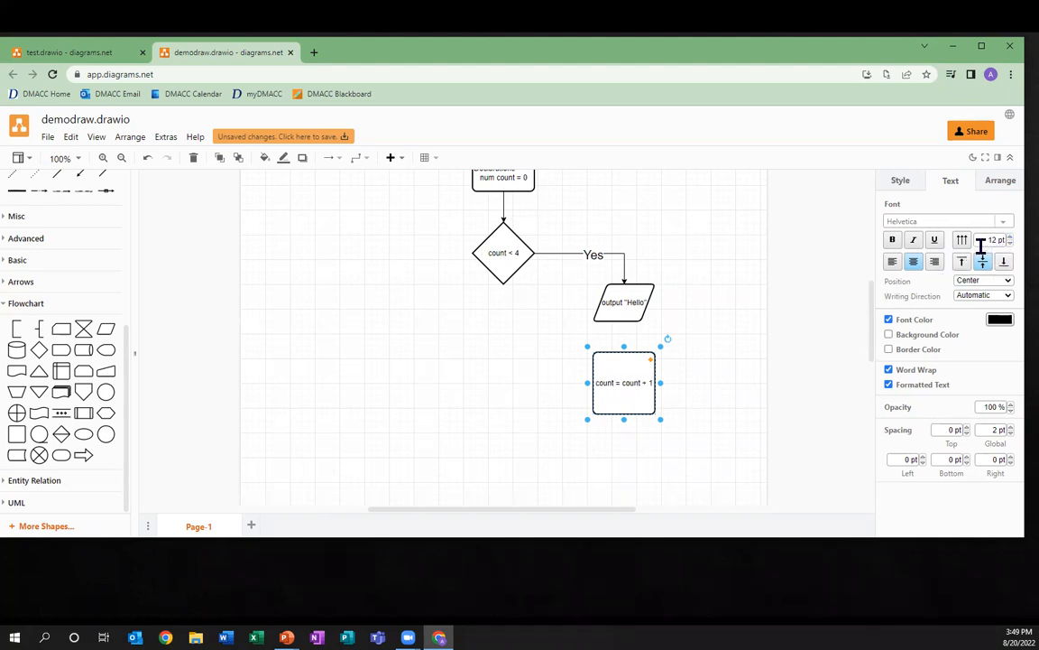
{"action": "left_click", "coordinate": [701, 343]}
Step: Connect the output parallelogram to the "count = count + 1" box with a downward arrow
{"action": "mouse_move", "coordinate": [621, 299]}
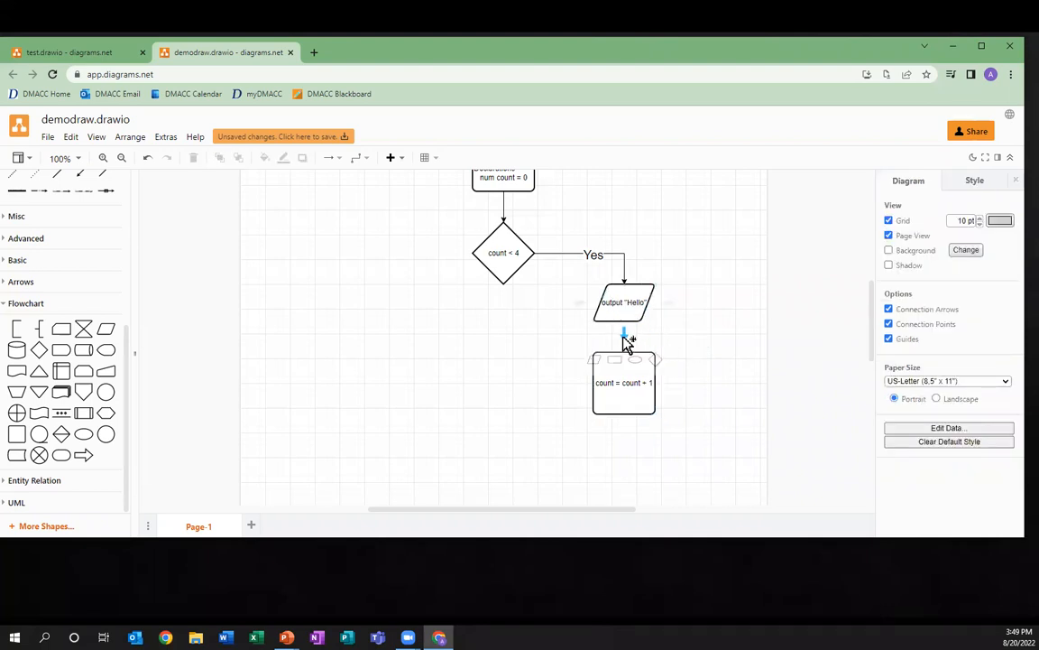
{"action": "left_click", "coordinate": [624, 340]}
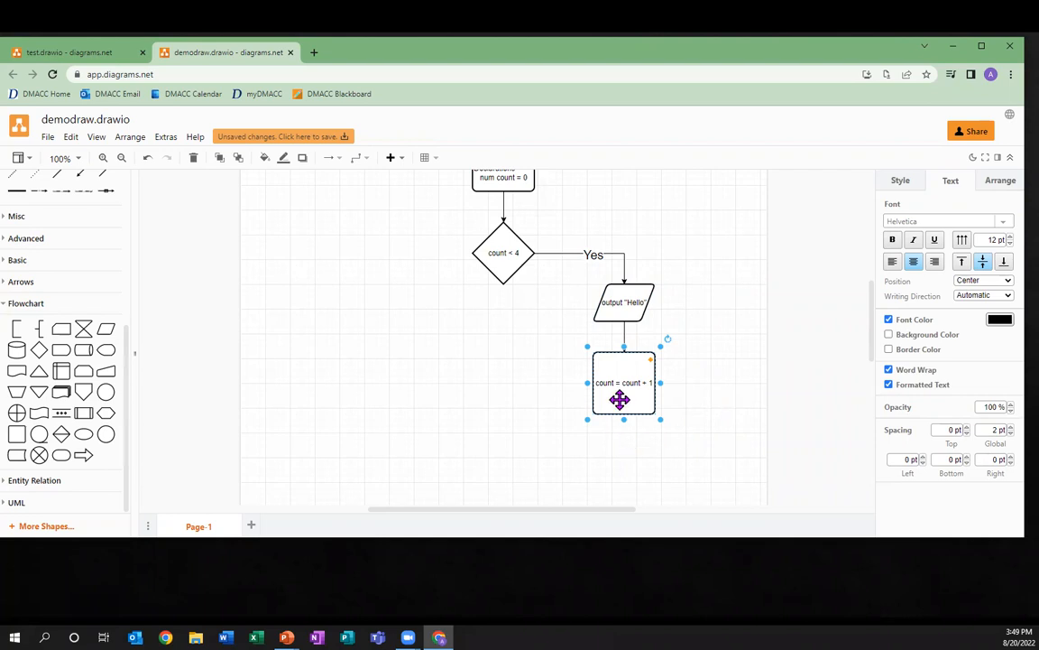
Step: Shorten the "count = count + 1" box and route a loop connector from its bottom around its right side to the line above the decision
{"action": "mouse_move", "coordinate": [625, 432]}
{"action": "left_click_drag", "start_coordinate": [624, 419], "coordinate": [505, 205]}
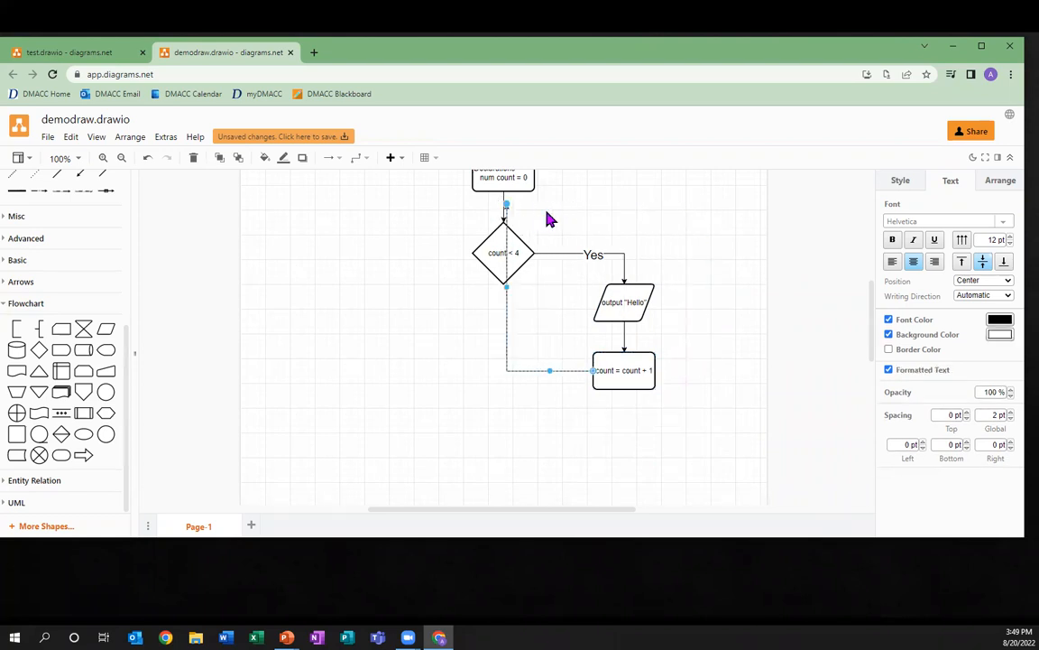
{"action": "left_click_drag", "start_coordinate": [506, 204], "coordinate": [506, 213]}
{"action": "left_click_drag", "start_coordinate": [593, 374], "coordinate": [624, 390]}
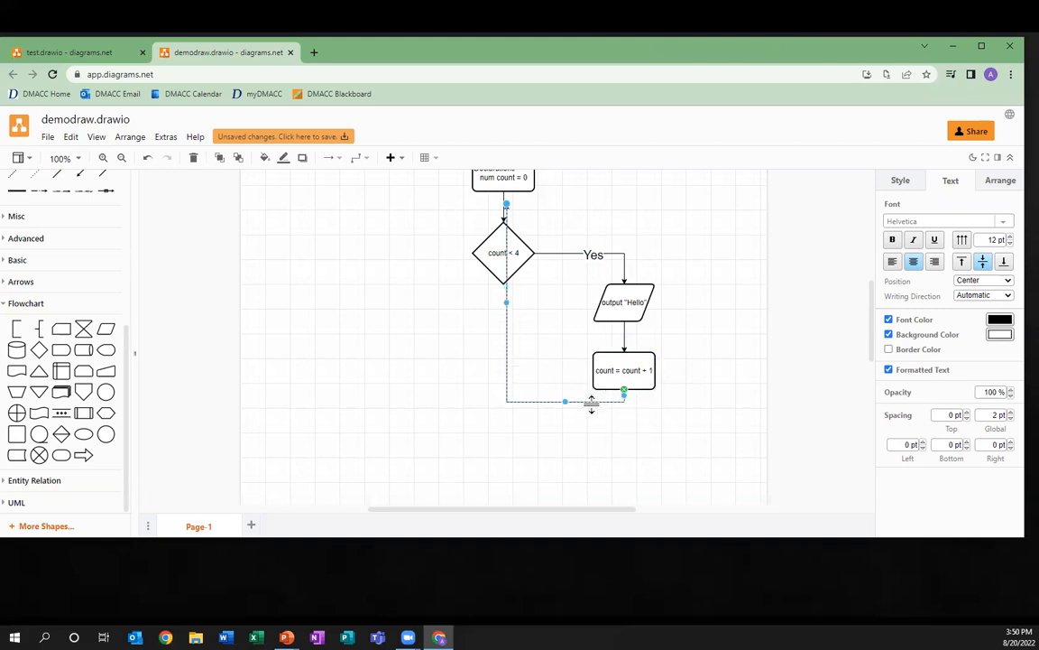
{"action": "left_click_drag", "start_coordinate": [506, 303], "coordinate": [685, 294]}
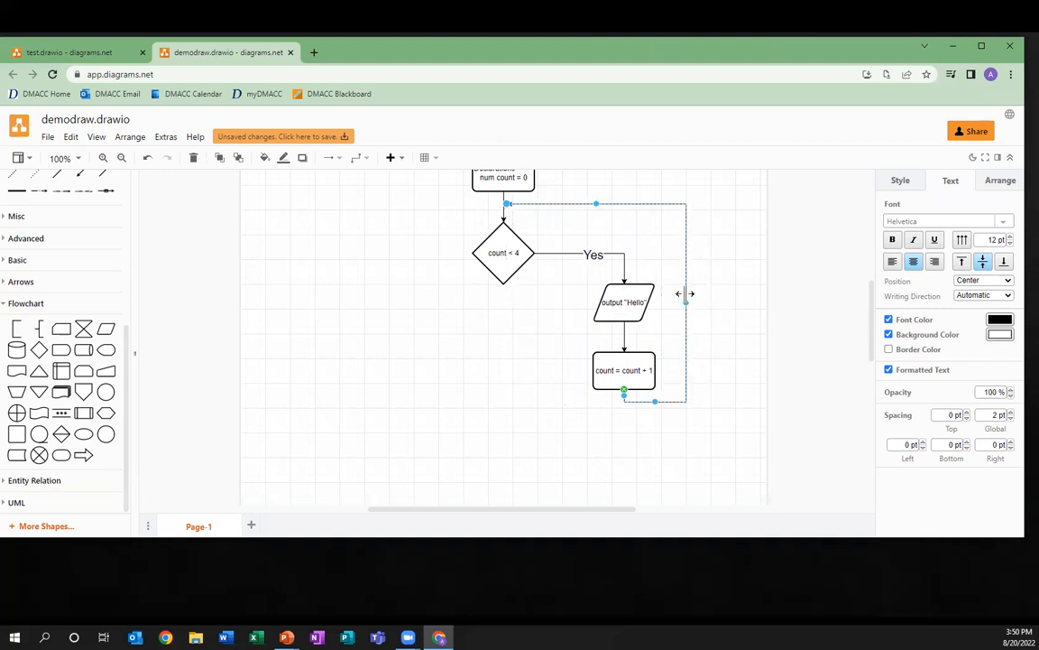
{"action": "left_click", "coordinate": [722, 313]}
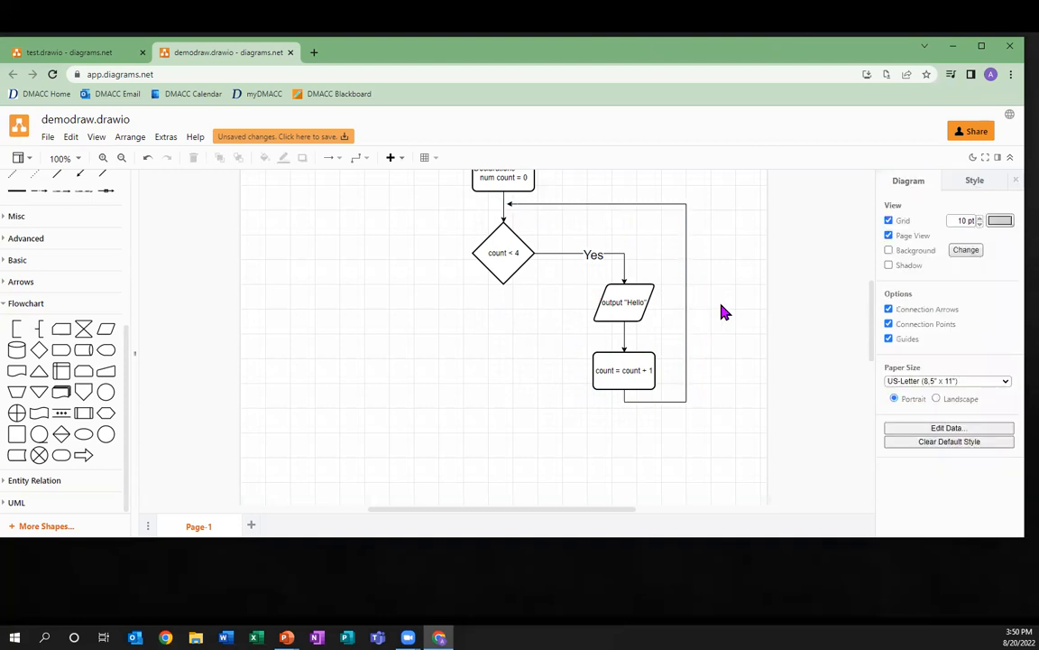
{"action": "left_click", "coordinate": [509, 208]}
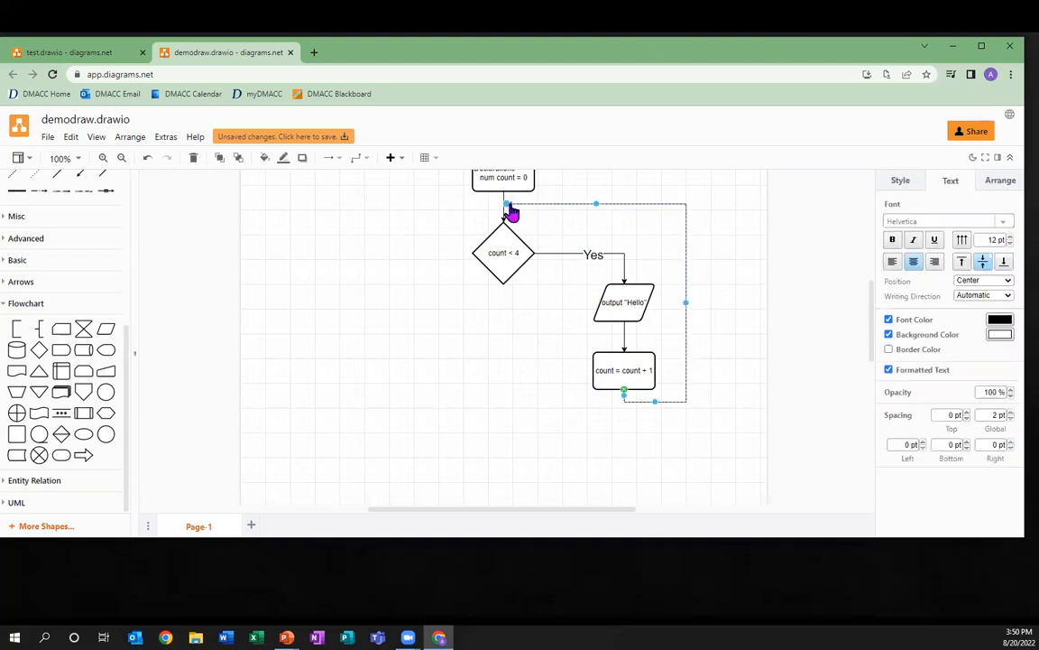
Step: Move the loop connector's arrow end onto the vertical line between the declarations box and the decision diamond
{"action": "left_click_drag", "start_coordinate": [507, 206], "coordinate": [501, 213]}
{"action": "left_click", "coordinate": [528, 222]}
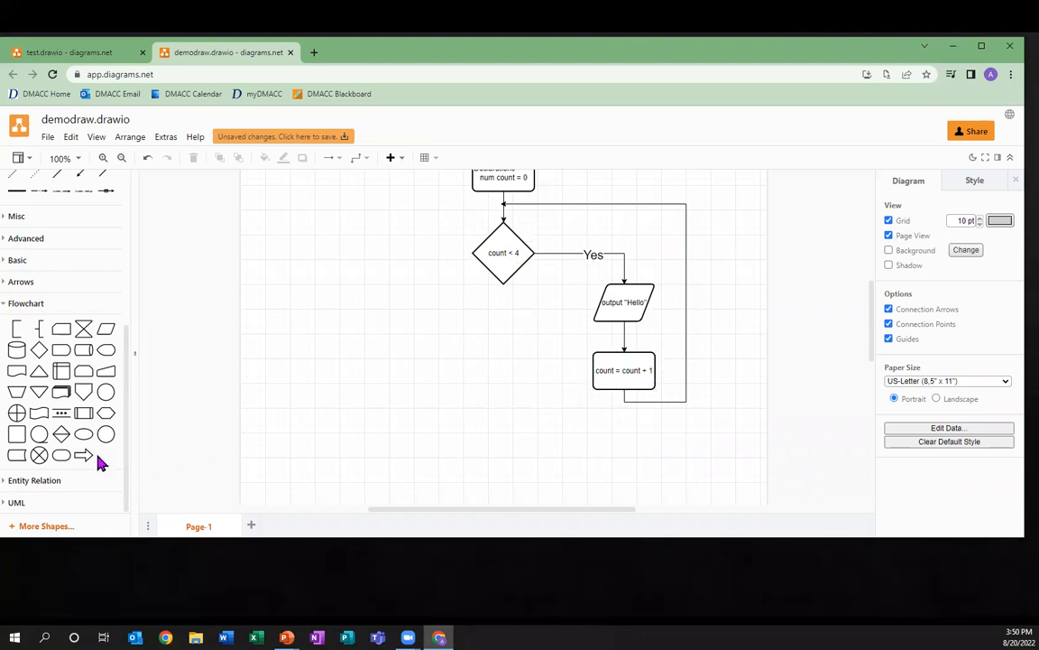
Step: Place a flowchart Terminator shape centred well below the "count < 4" decision and enter "stop" in it
{"action": "left_click_drag", "start_coordinate": [85, 436], "coordinate": [471, 411]}
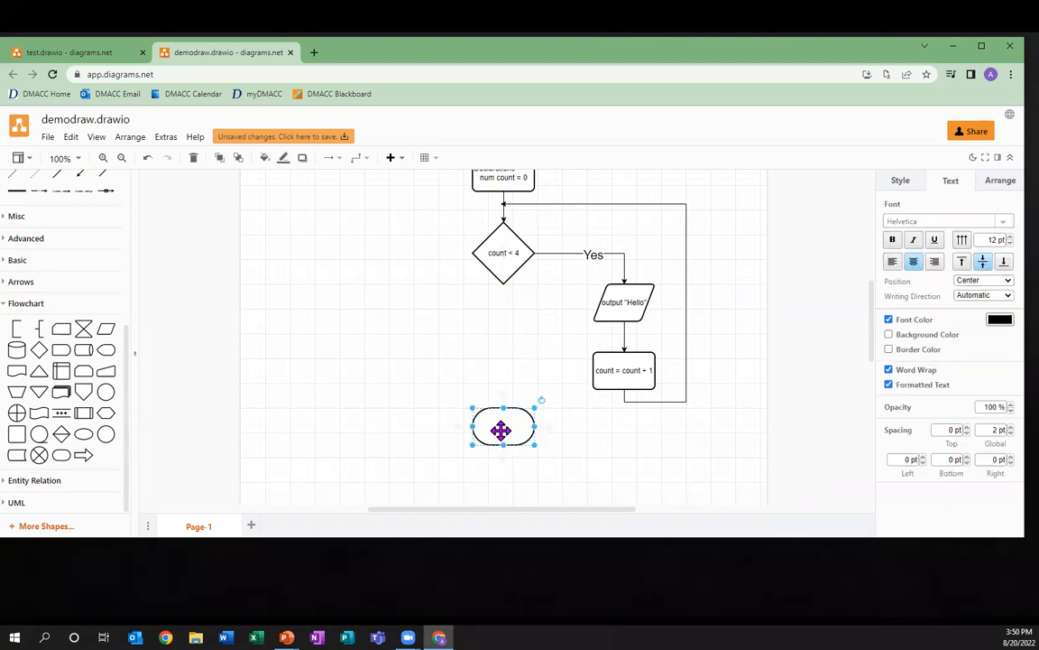
{"action": "double_click", "coordinate": [501, 430]}
{"action": "type", "text": "stop"}
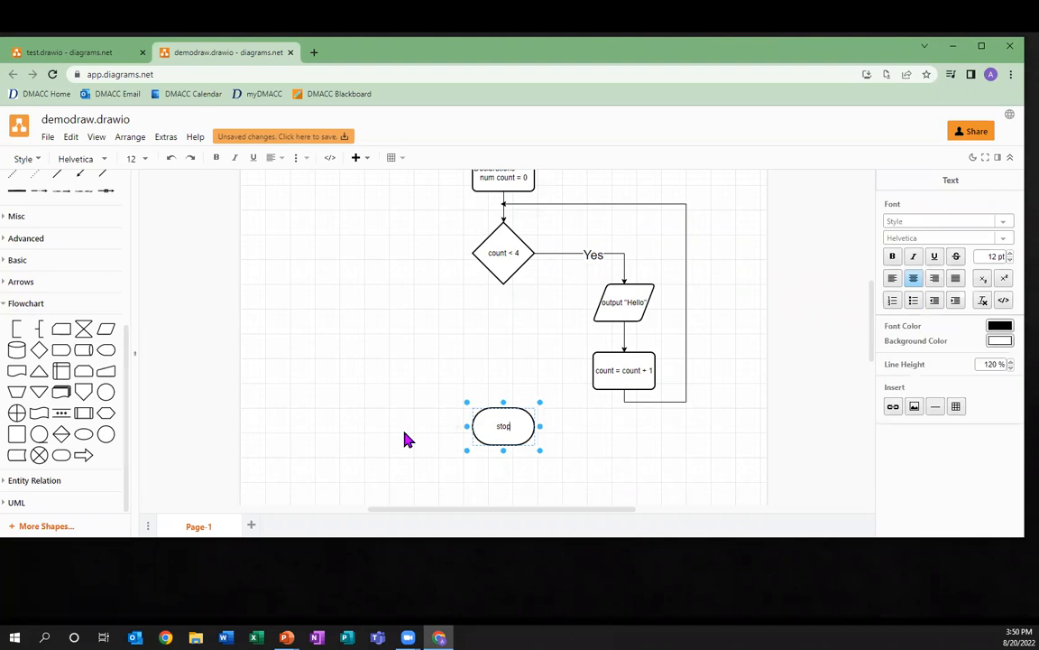
{"action": "left_click", "coordinate": [406, 439]}
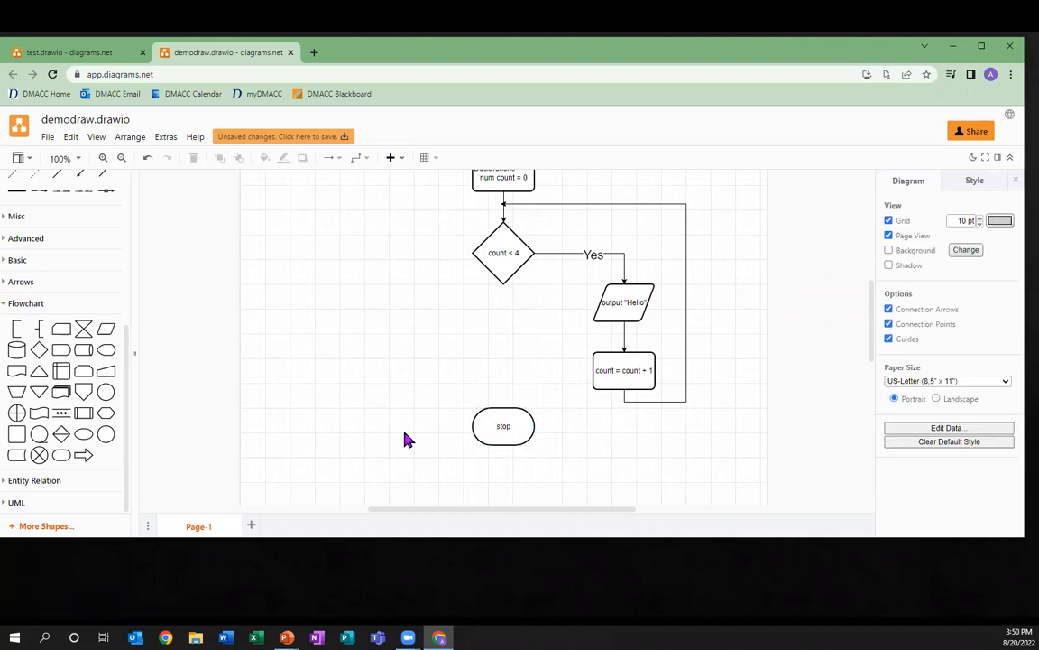
Step: Connect the bottom of the "count < 4" decision to the top of the stop shape with a straight downward arrow
{"action": "left_click", "coordinate": [504, 292]}
{"action": "mouse_move", "coordinate": [505, 297]}
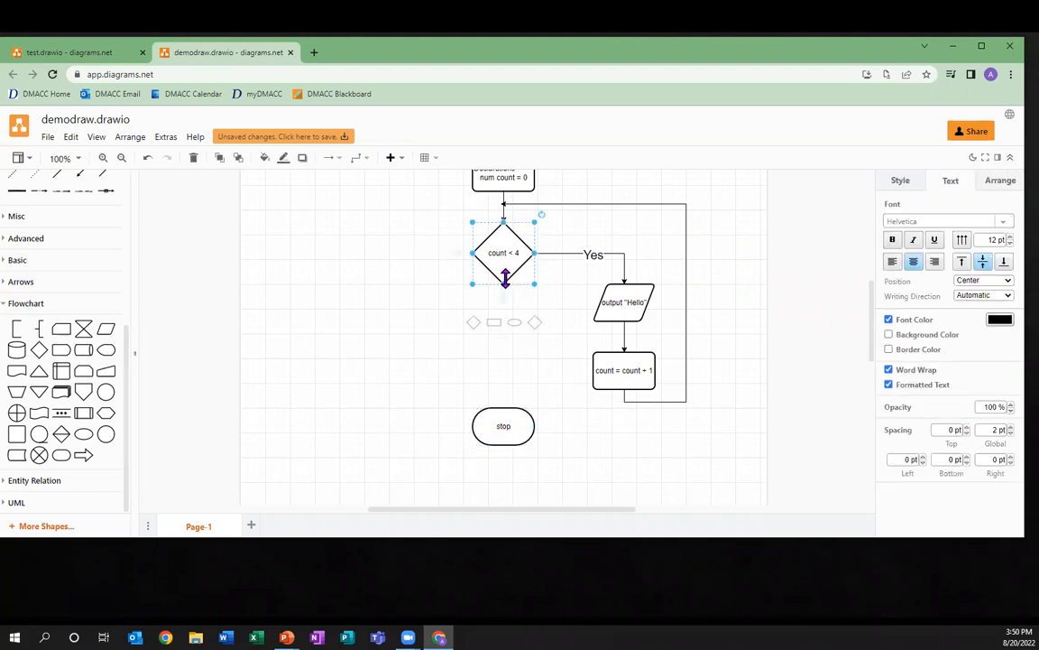
{"action": "left_click_drag", "start_coordinate": [506, 303], "coordinate": [504, 421]}
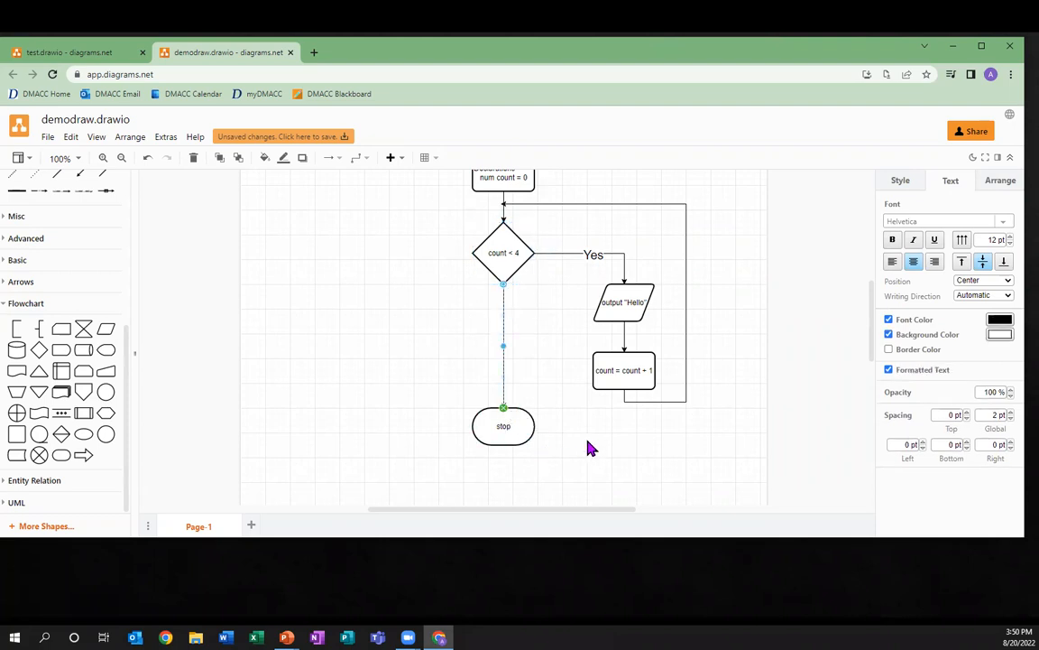
{"action": "left_click", "coordinate": [587, 448]}
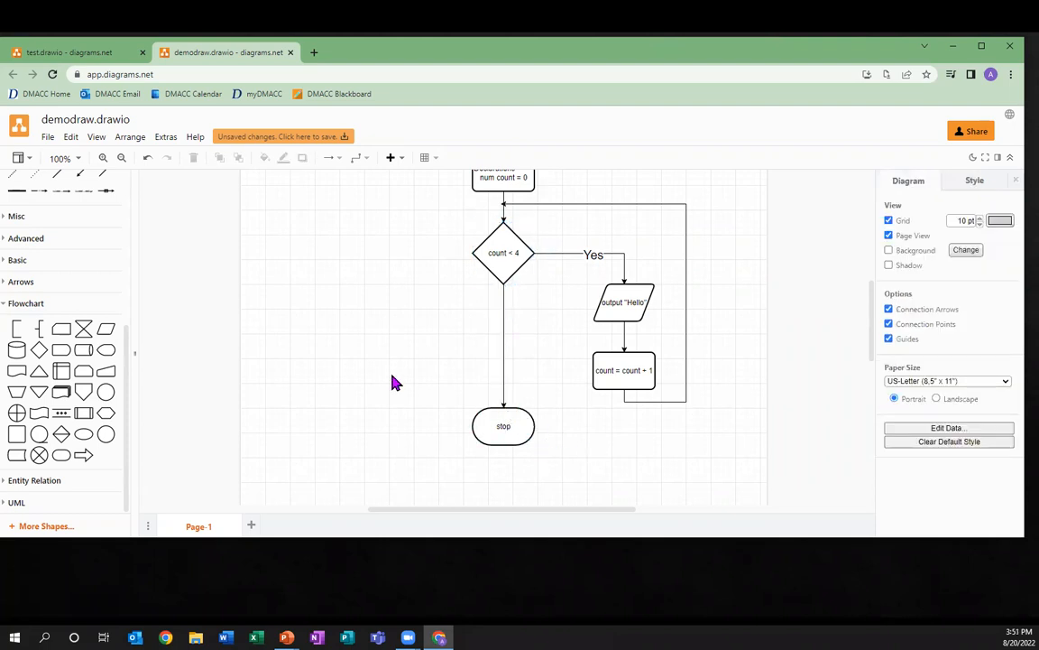
Step: Reduce the height of the stop shape and move it up closer to the decision, then review the flowchart from the start shape
{"action": "left_click", "coordinate": [502, 441]}
{"action": "left_click_drag", "start_coordinate": [500, 442], "coordinate": [506, 384]}
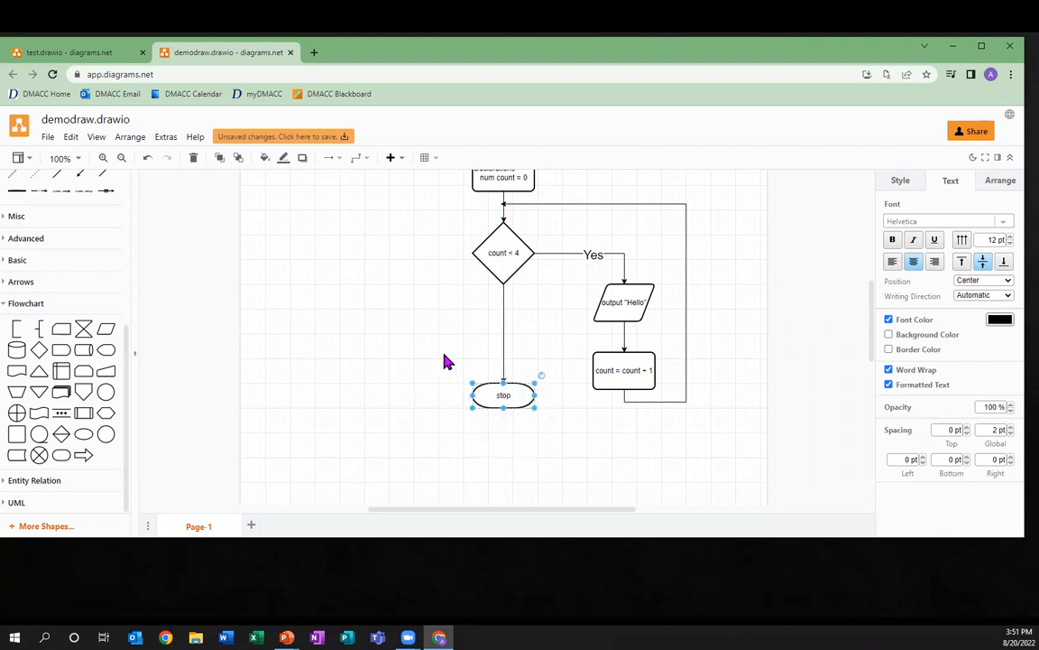
{"action": "scroll", "coordinate": [445, 362], "scroll_direction": "up", "scroll_amount": 4}
{"action": "scroll", "coordinate": [444, 362], "scroll_direction": "down", "scroll_amount": 3}
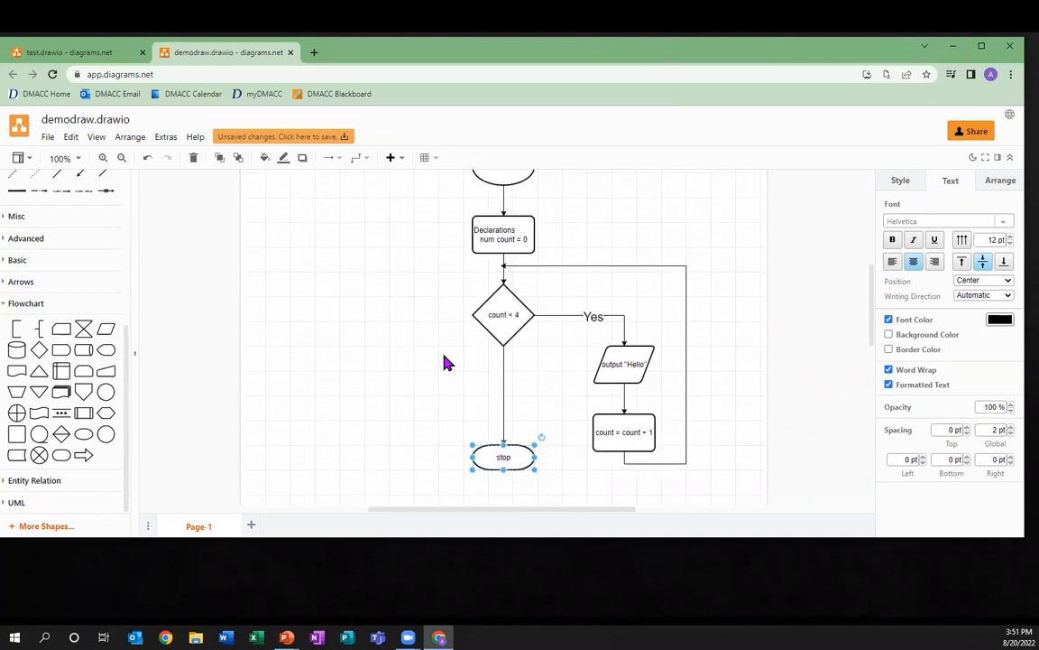
{"action": "scroll", "coordinate": [445, 362], "scroll_direction": "up", "scroll_amount": 1}
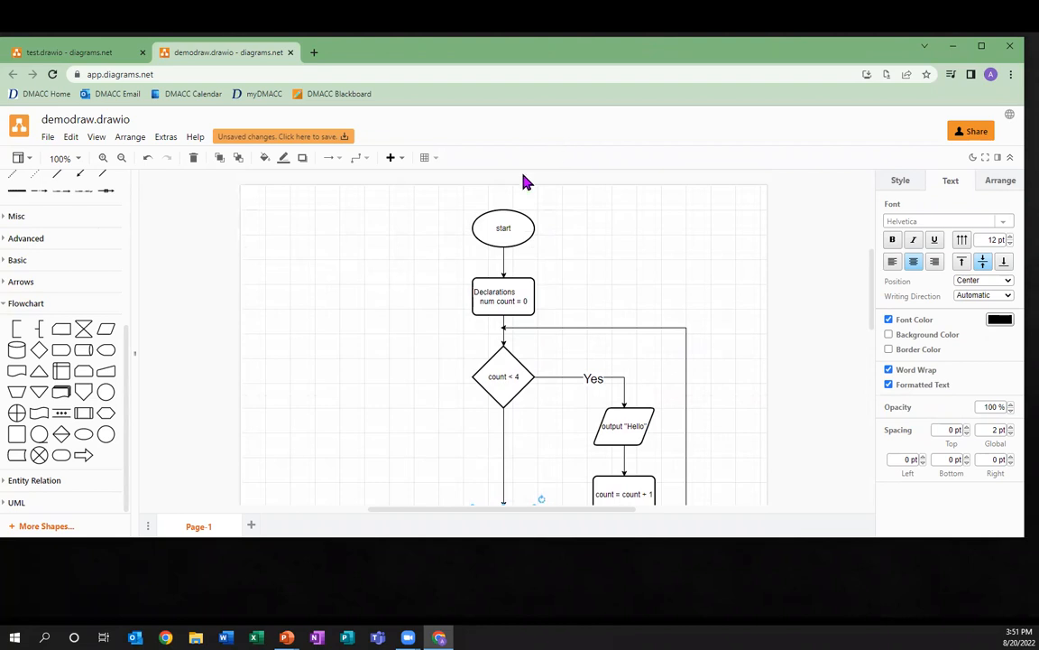
{"action": "scroll", "coordinate": [406, 318], "scroll_direction": "down", "scroll_amount": 1}
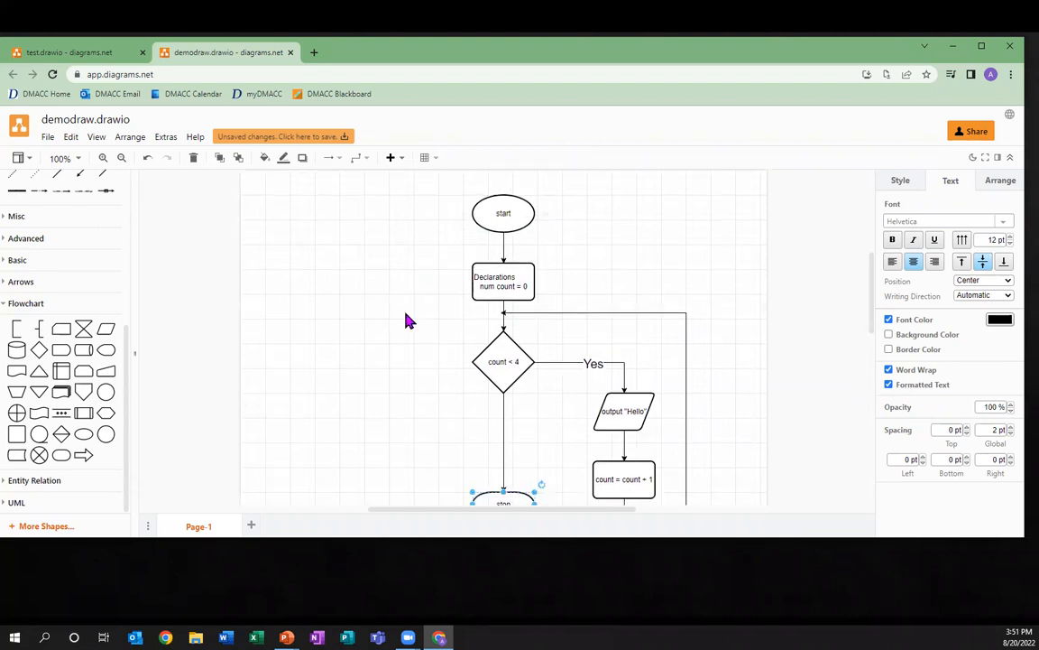